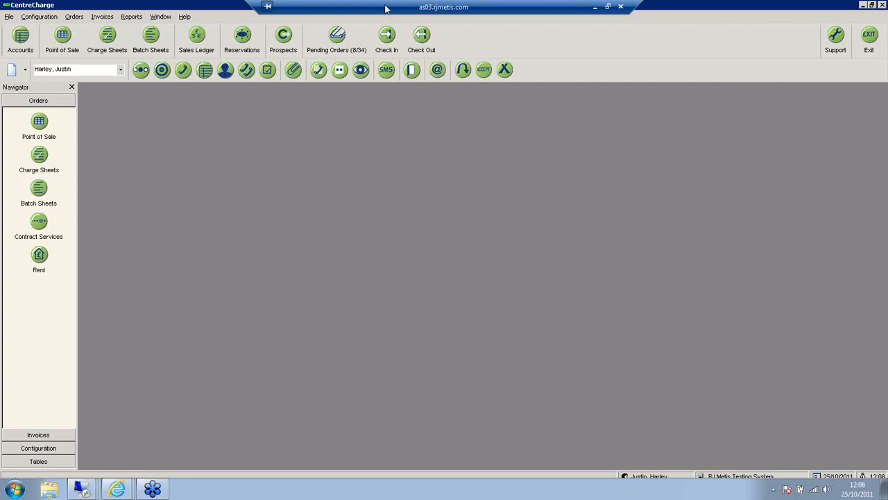
# - Open the Suites/Rooms list and maximize its window
pyautogui.click(49, 18)
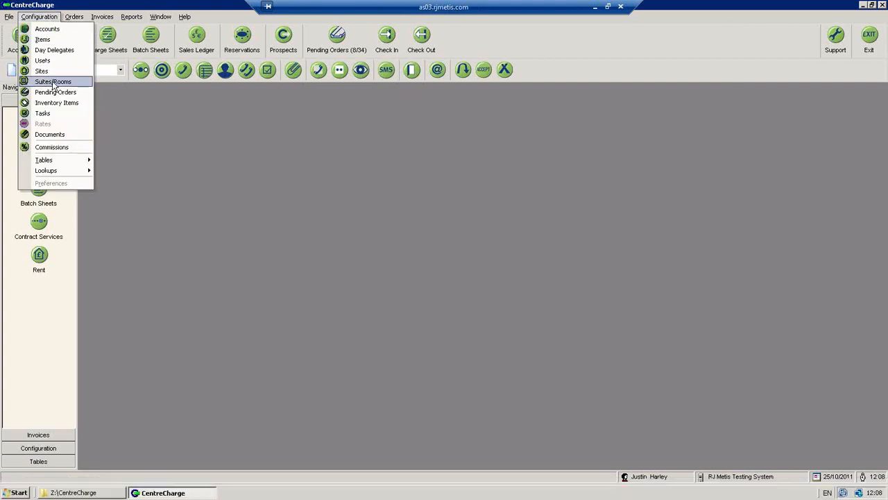
pyautogui.click(52, 82)
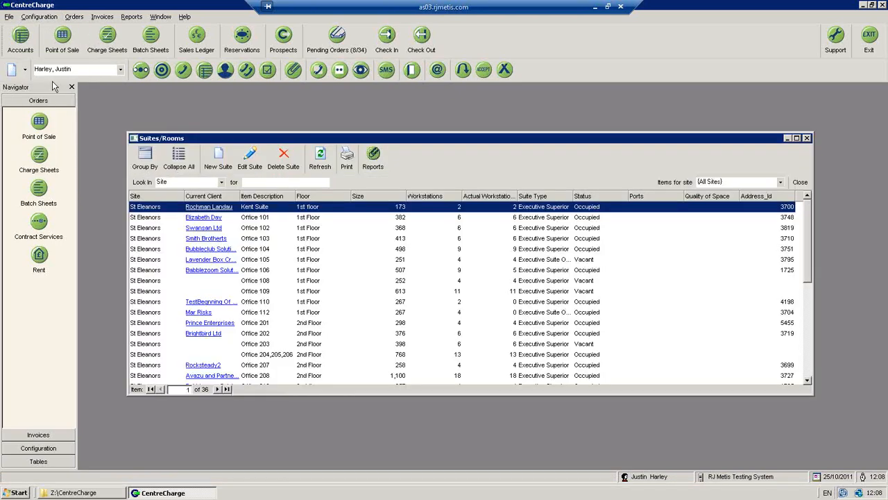
pyautogui.click(797, 138)
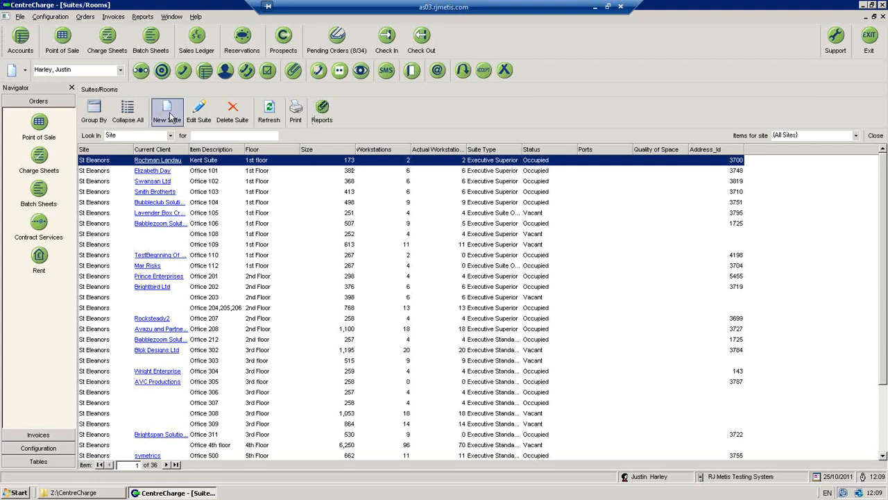
# - Review the Kent Suite's suite details, including its office size, and close the record
pyautogui.doubleClick(207, 164)
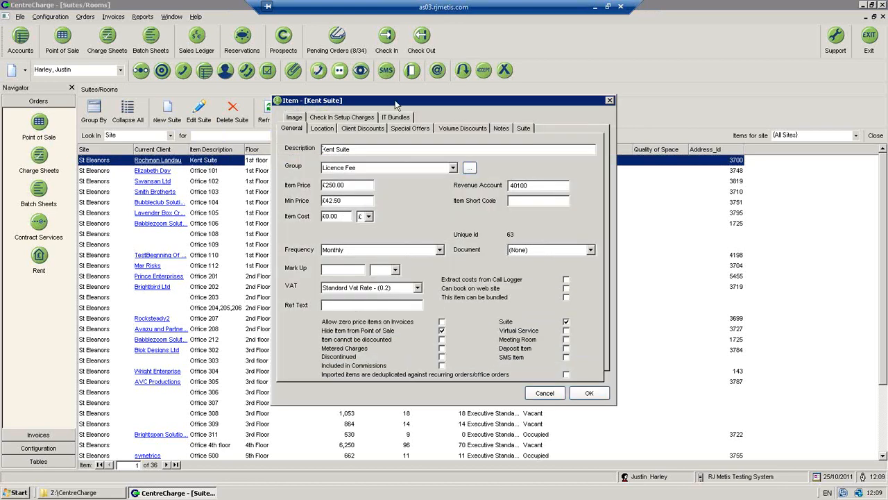
pyautogui.click(524, 129)
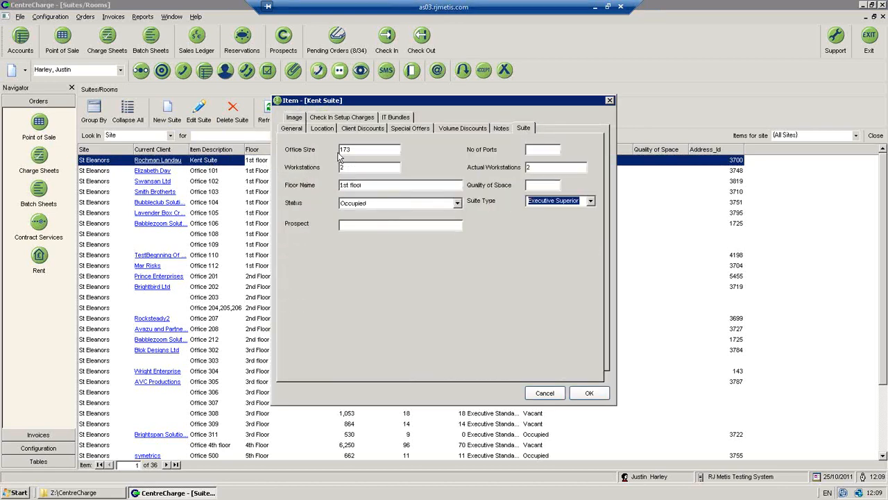
pyautogui.press('Tab')
pyautogui.moveTo(353, 149); pyautogui.dragTo(331, 146)
pyautogui.click(588, 393)
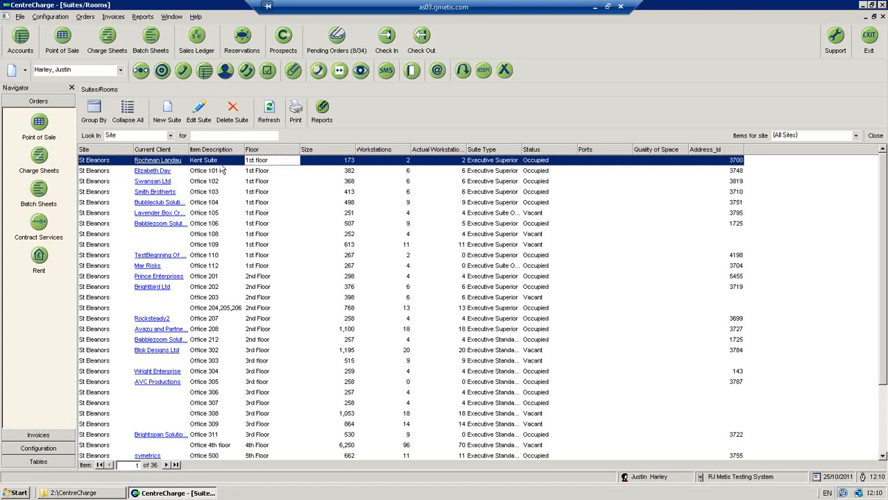
# - Create a new suite with the description Office 600 and assign it to the Licence Fee group
pyautogui.click(177, 109)
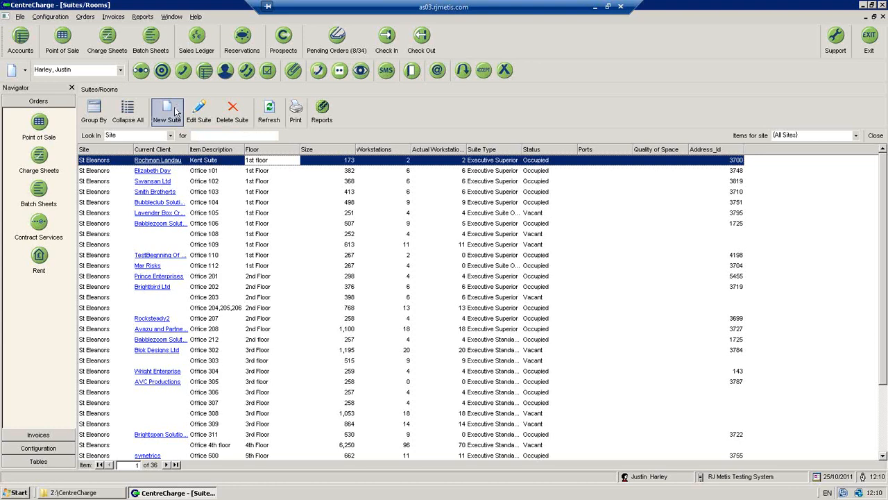
pyautogui.click(176, 112)
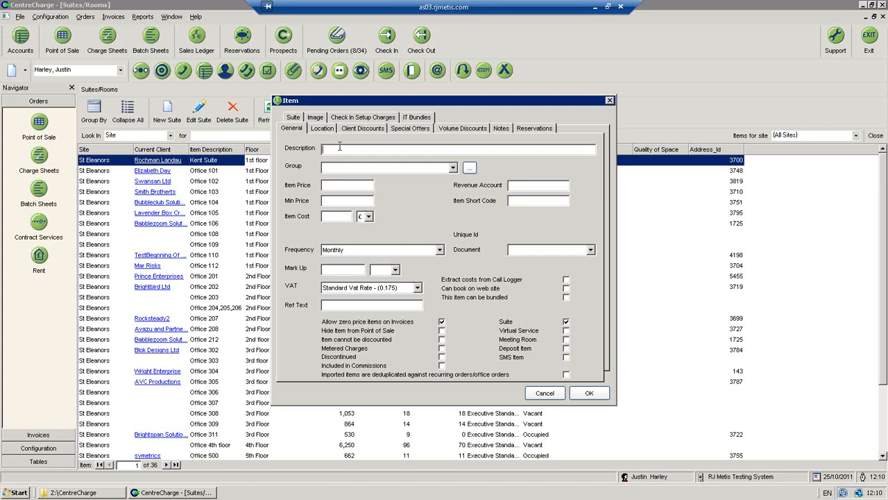
pyautogui.write('Office,600')
pyautogui.click(452, 168)
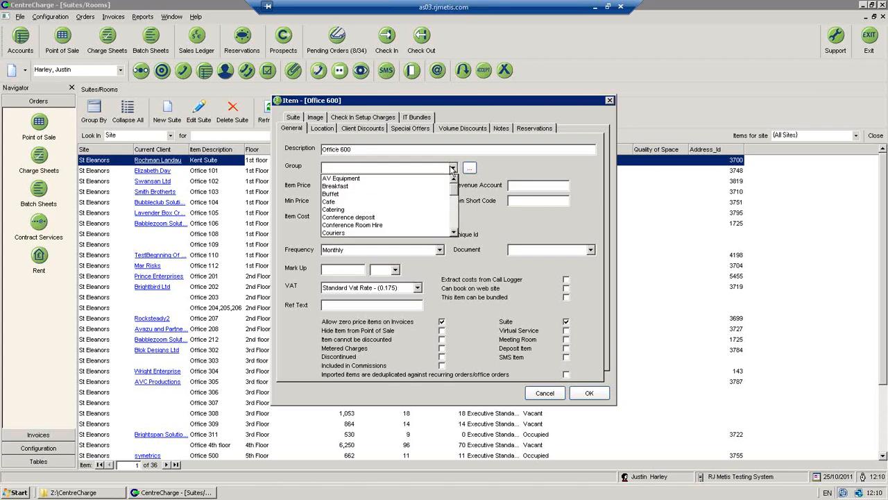
pyautogui.click(453, 233)
pyautogui.click(454, 233)
pyautogui.click(453, 233)
pyautogui.click(453, 233)
pyautogui.click(453, 233)
pyautogui.click(453, 233)
pyautogui.click(453, 233)
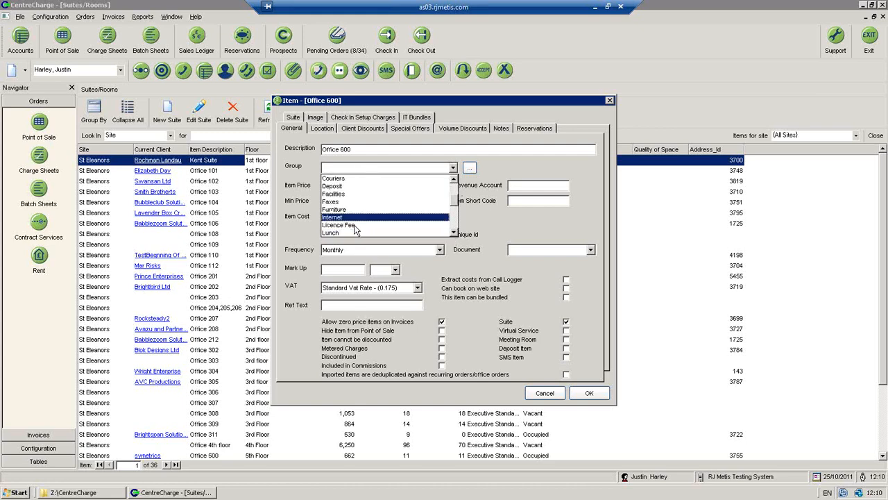
pyautogui.click(355, 230)
# - Set Office 600's item price to £1,500, minimum price to £500 and frequency to Monthly
pyautogui.click(341, 186)
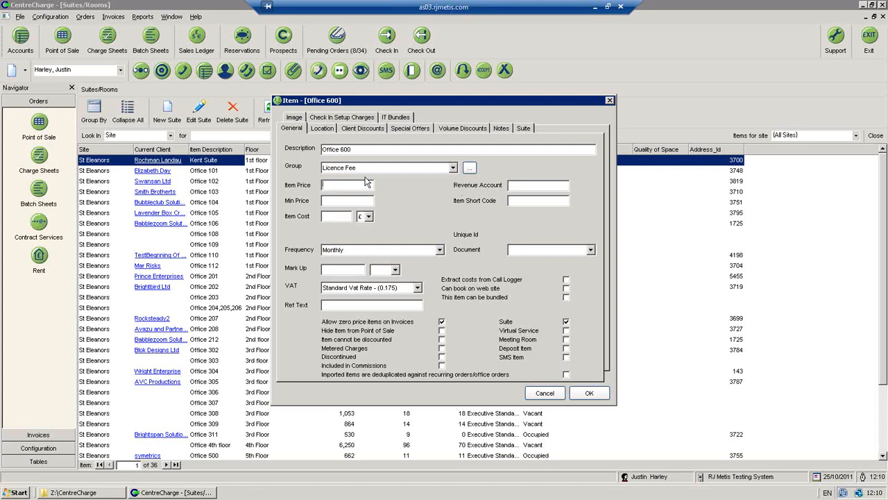
pyautogui.write('1500')
pyautogui.click(347, 201)
pyautogui.write('500')
pyautogui.click(397, 250)
pyautogui.click(399, 235)
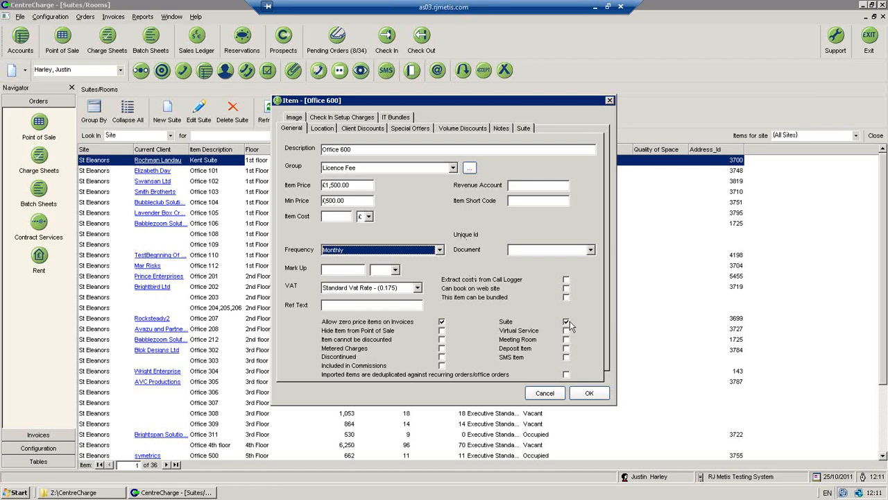
# - Fill in Office 600's suite details with office size 750, 10 workstations and suite type Internal Office
pyautogui.click(524, 130)
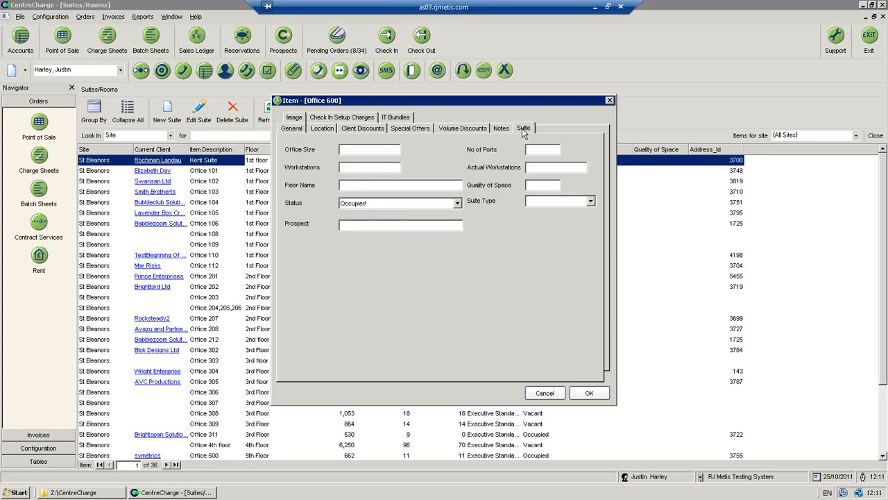
pyautogui.click(354, 149)
pyautogui.write('750')
pyautogui.click(358, 168)
pyautogui.write('10')
pyautogui.click(590, 201)
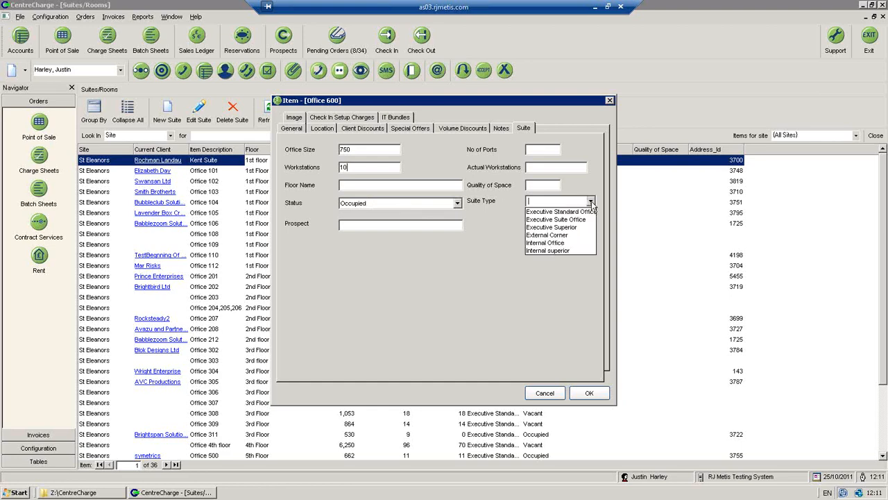
pyautogui.click(566, 243)
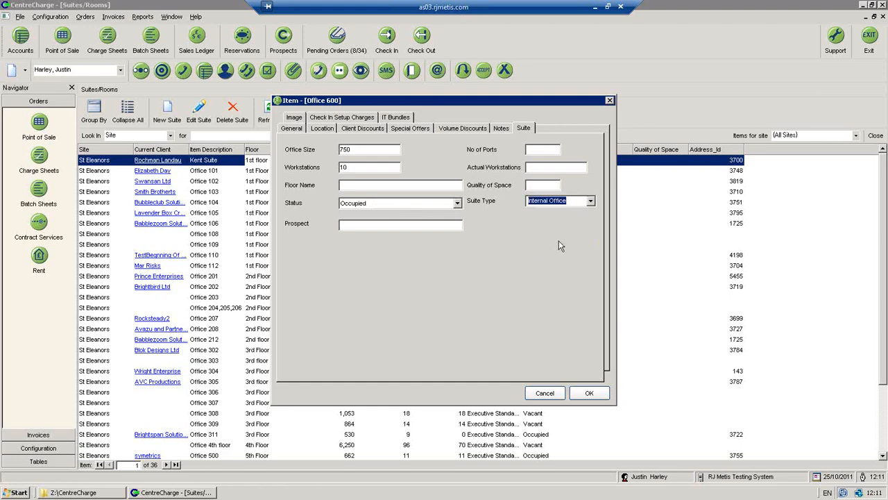
# - Enter 4000 as the revenue account in Office 600's general details
pyautogui.click(285, 129)
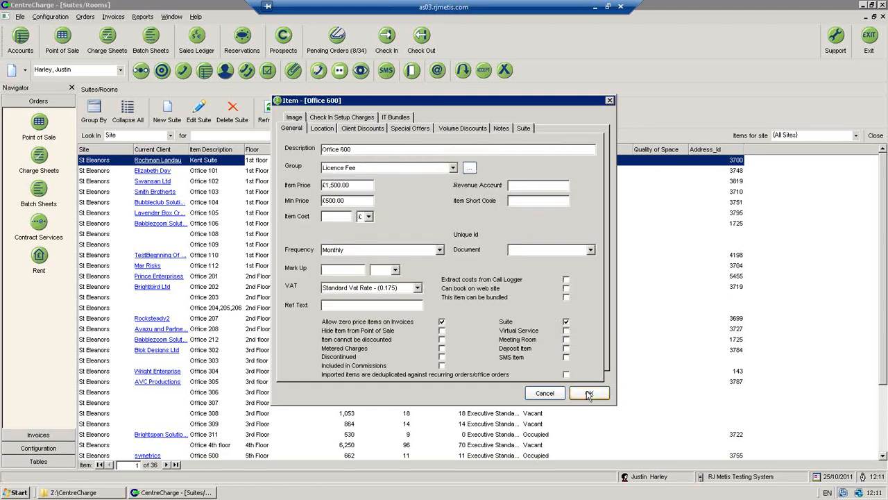
pyautogui.click(515, 185)
pyautogui.write('4000')
# - Make Office 600 available at and located at St Eleanors, and save the new suite
pyautogui.click(327, 129)
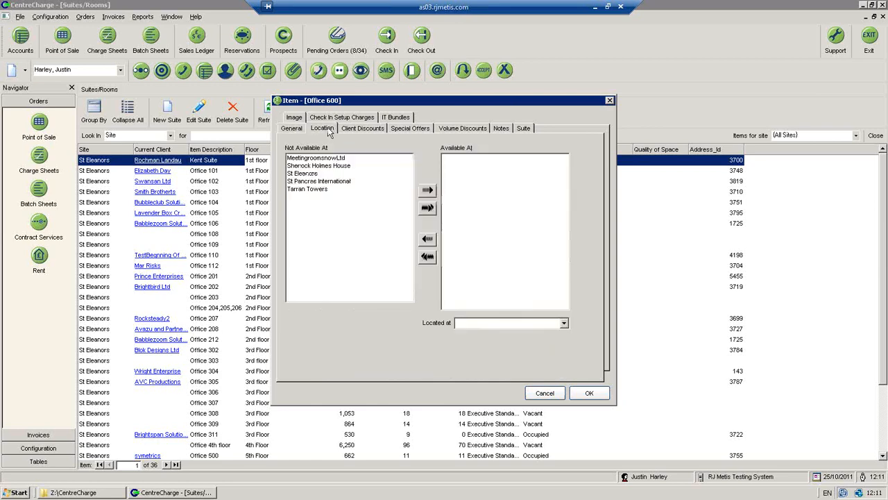
pyautogui.click(305, 177)
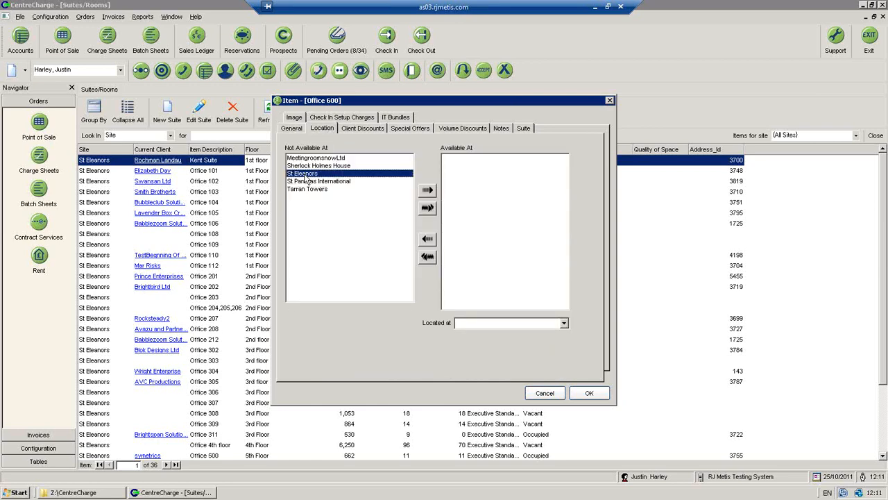
pyautogui.click(429, 193)
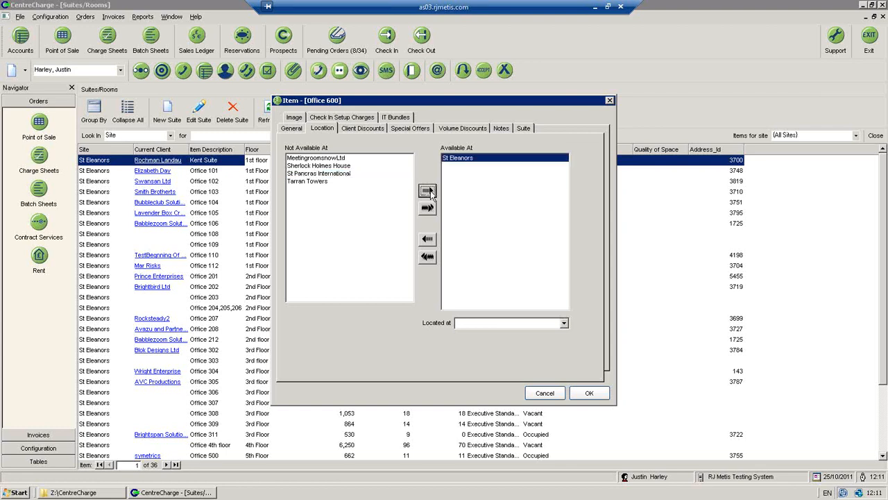
pyautogui.click(564, 327)
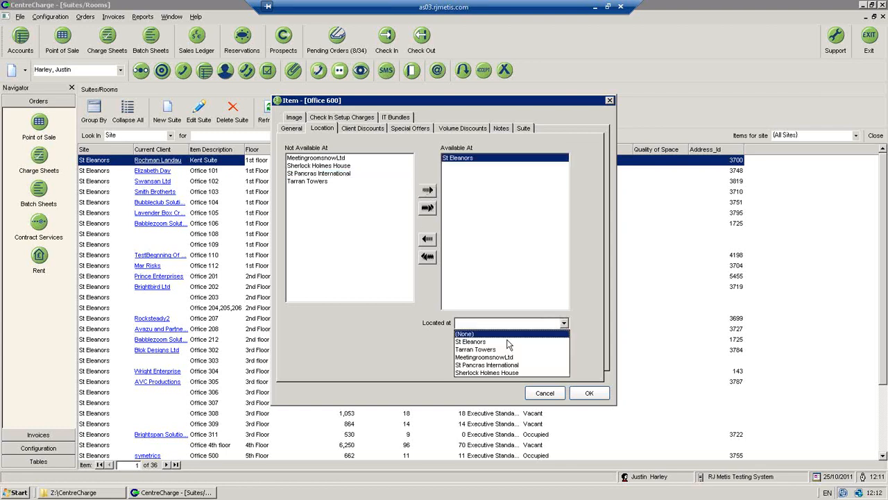
pyautogui.click(498, 342)
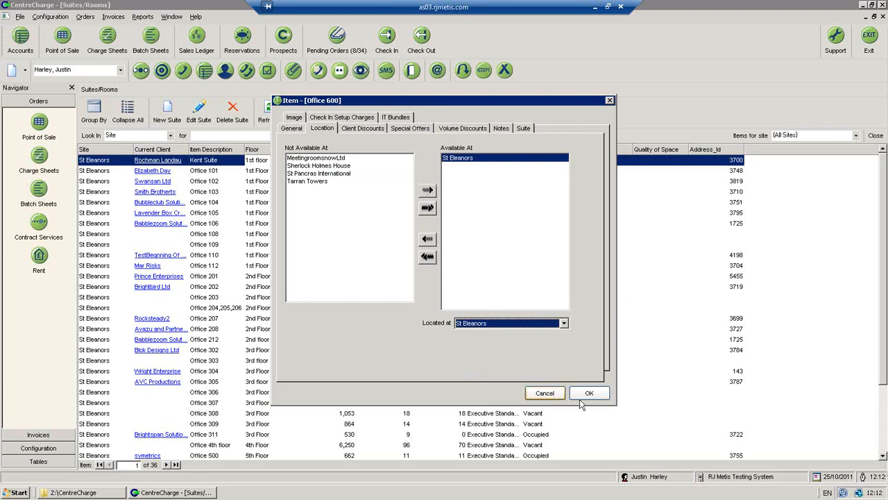
pyautogui.click(293, 130)
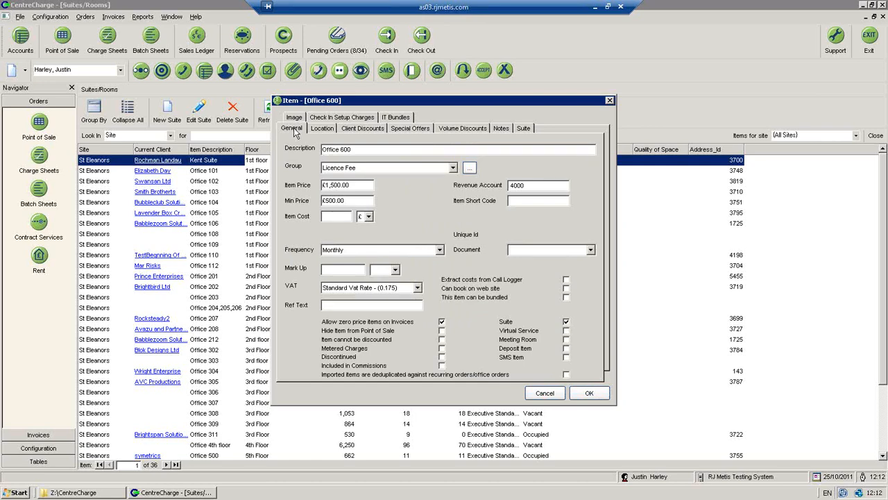
pyautogui.click(589, 392)
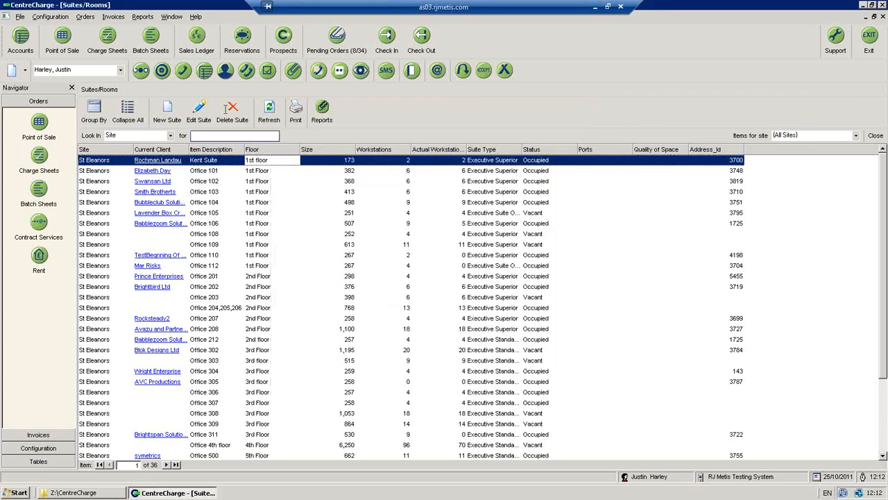
# - Preview the Occupancy Forecast Report for all sites and items, and page through to its third page
pyautogui.click(142, 17)
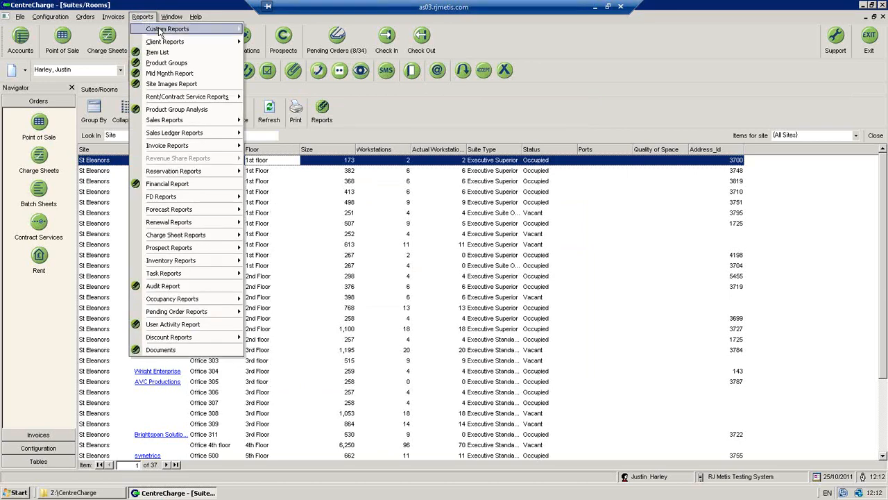
pyautogui.moveTo(164, 43)
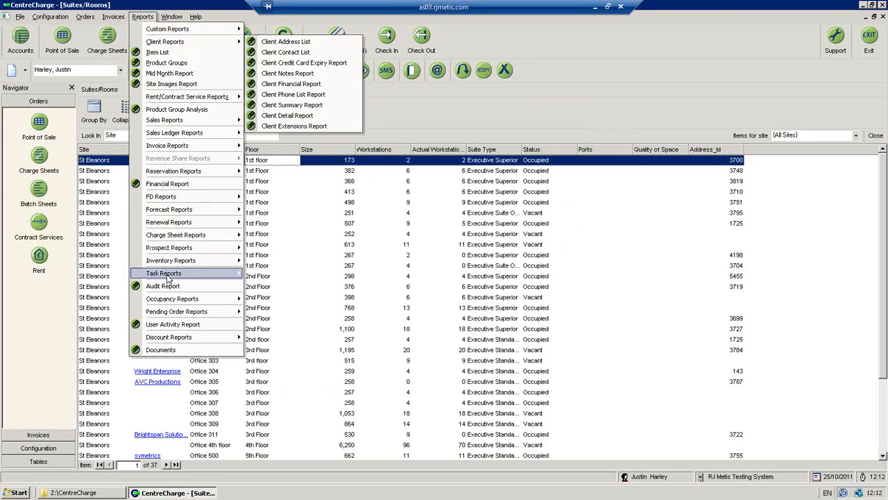
pyautogui.moveTo(172, 303)
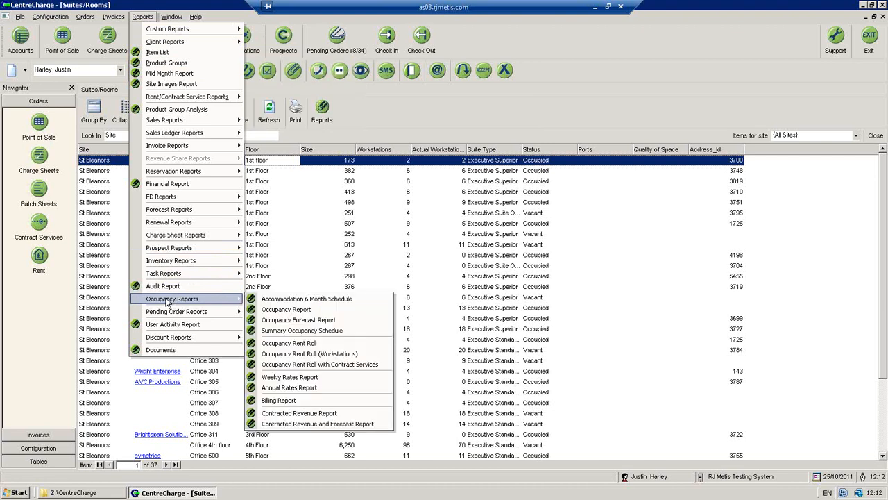
pyautogui.click(273, 318)
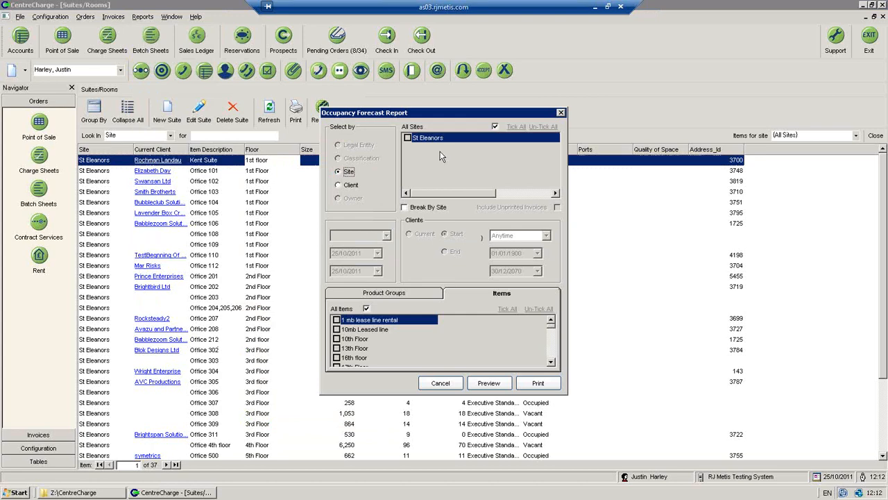
pyautogui.click(481, 386)
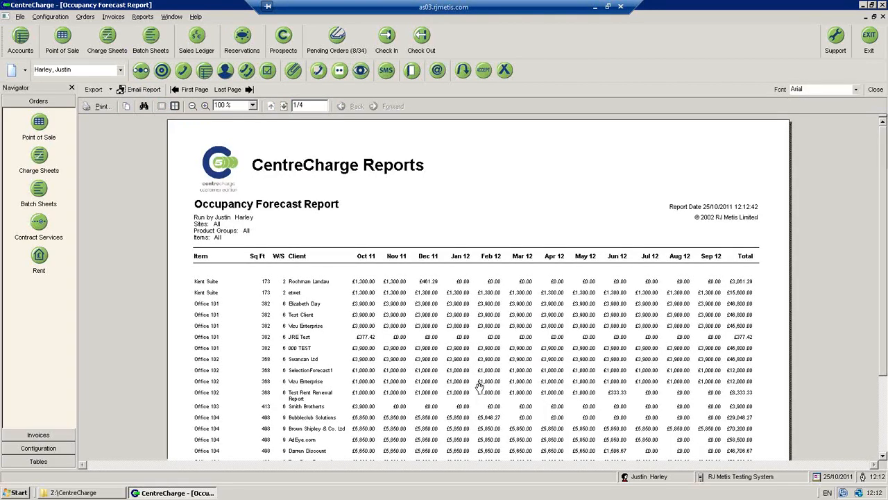
pyautogui.click(287, 106)
pyautogui.click(287, 105)
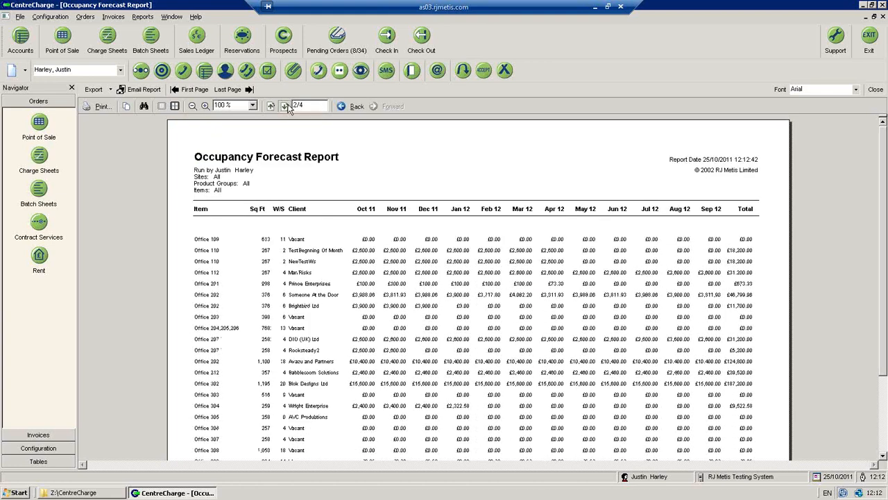
pyautogui.click(287, 105)
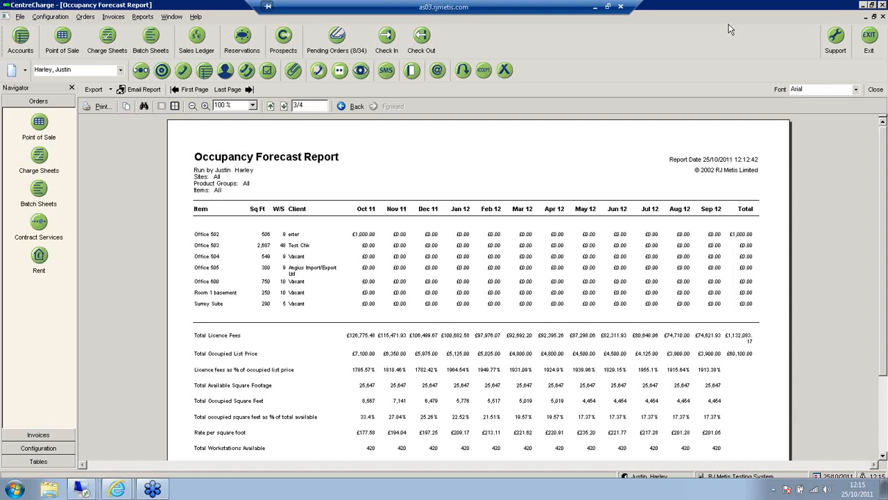
pyautogui.click(143, 18)
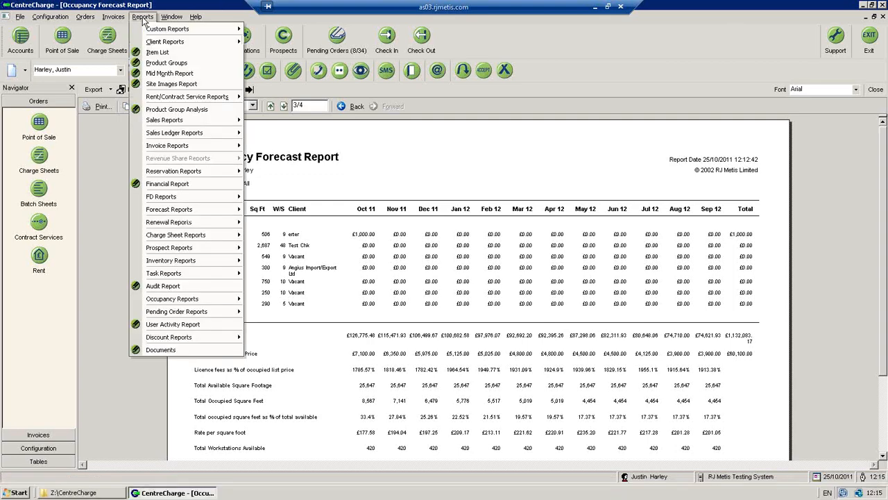
pyautogui.moveTo(154, 101)
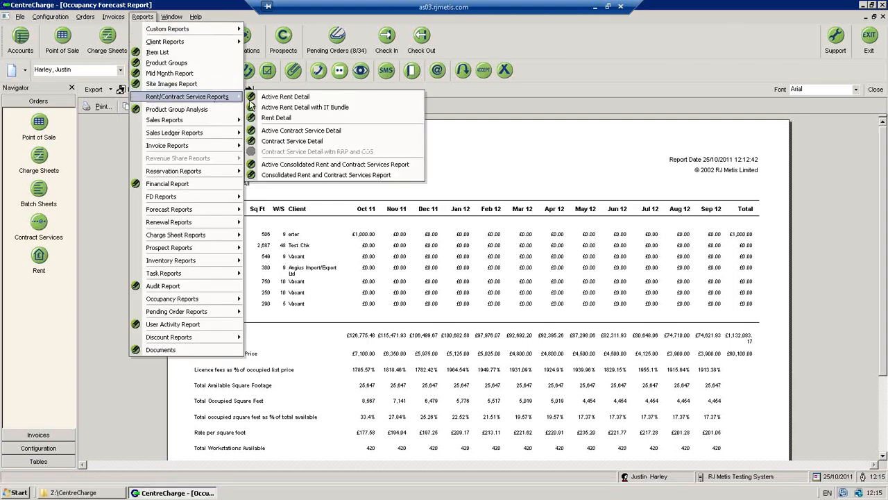
pyautogui.click(285, 166)
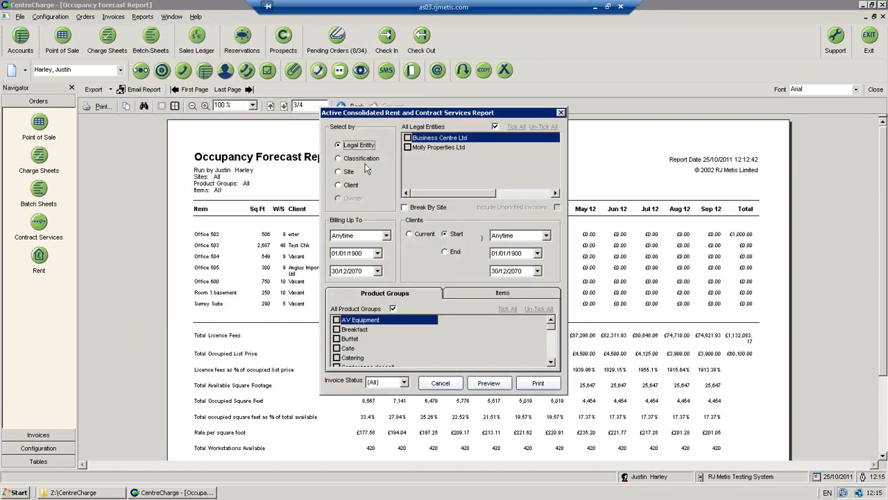
pyautogui.click(340, 172)
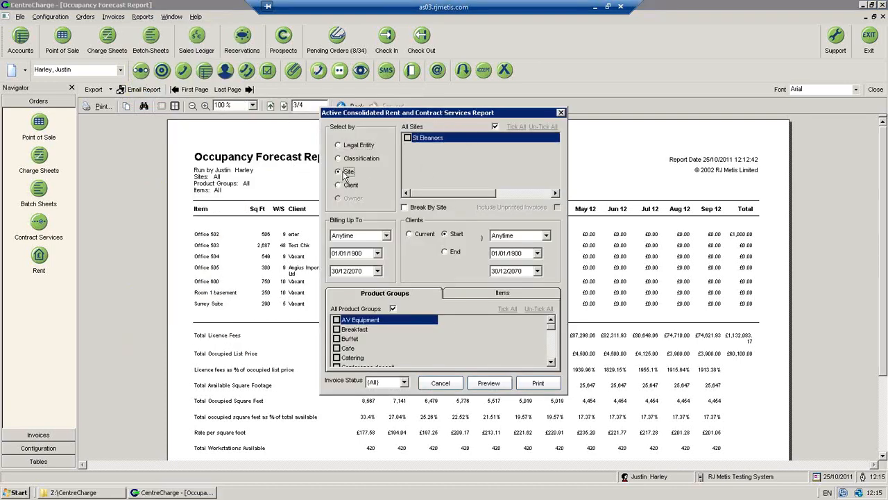
pyautogui.click(440, 383)
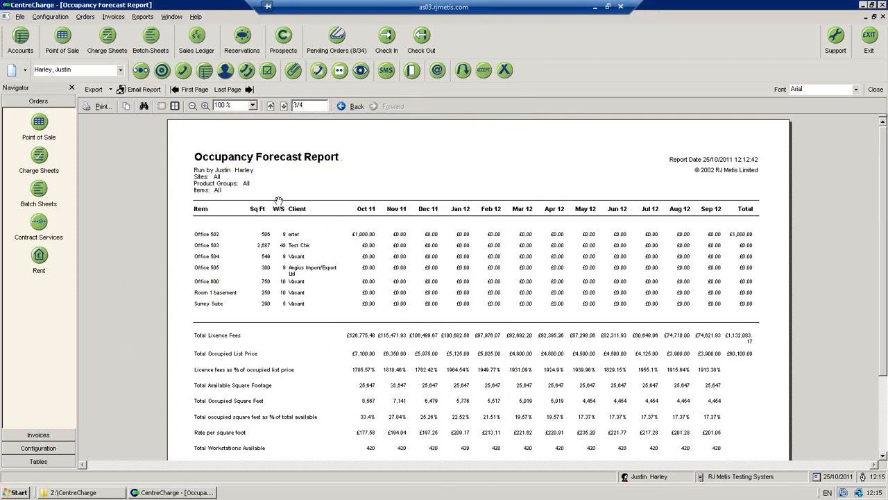
# - Preview the Active Rent Detail report selected by site, covering all sites, product groups and items
pyautogui.click(142, 16)
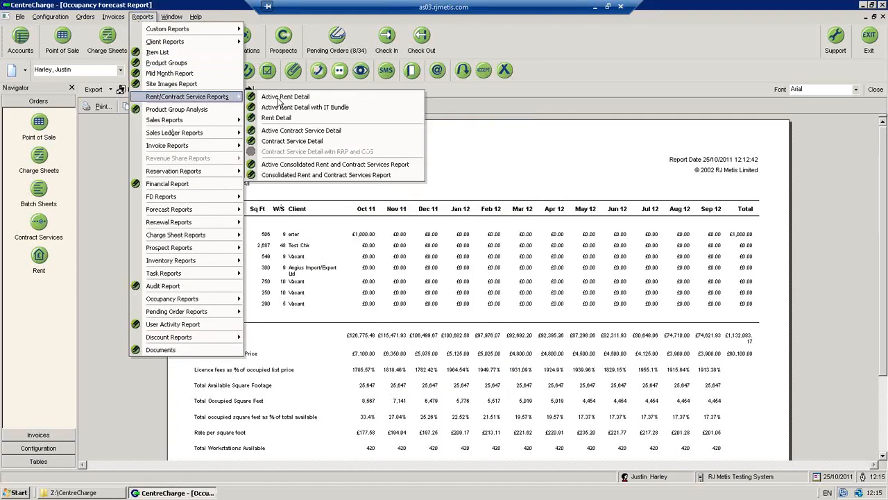
pyautogui.click(283, 101)
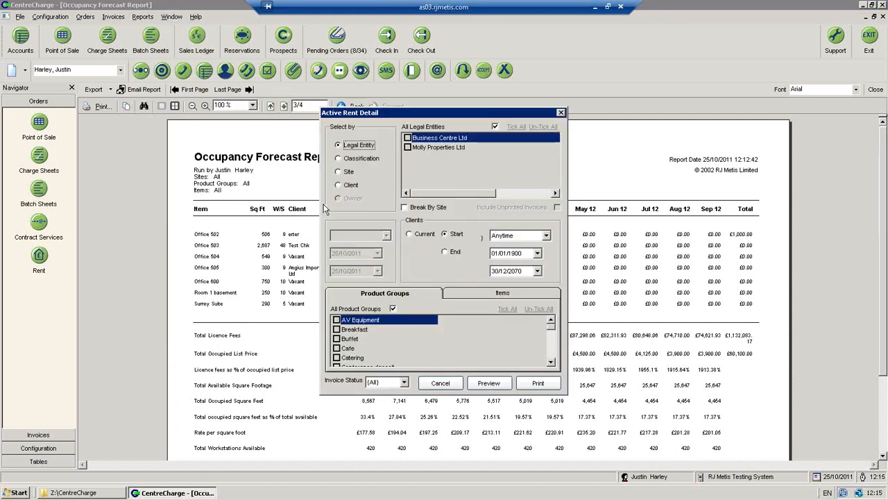
pyautogui.click(338, 172)
pyautogui.click(481, 387)
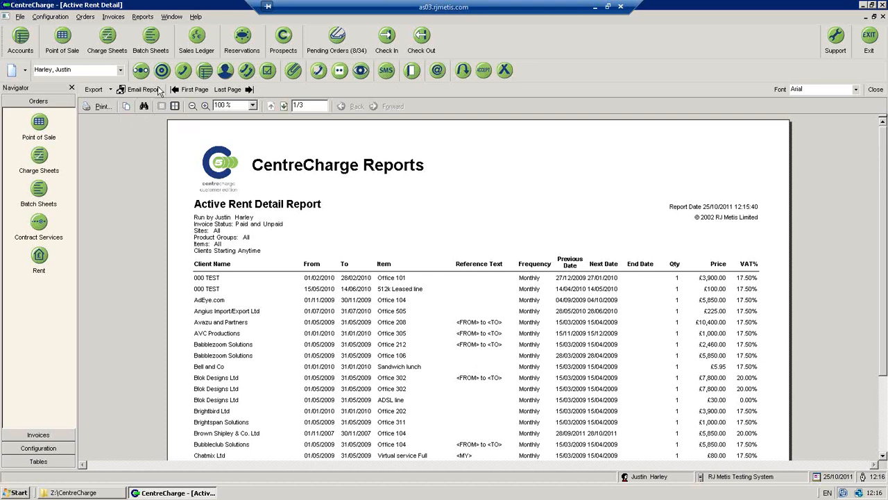
# - Preview the Active Consolidated Rent and Contract Services Report for all legal entities, and page through to its fifth page
pyautogui.click(142, 16)
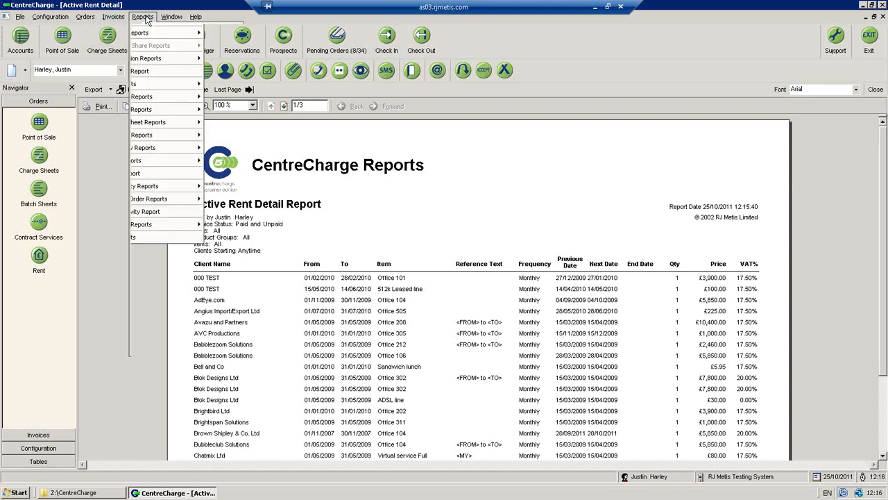
pyautogui.moveTo(171, 101)
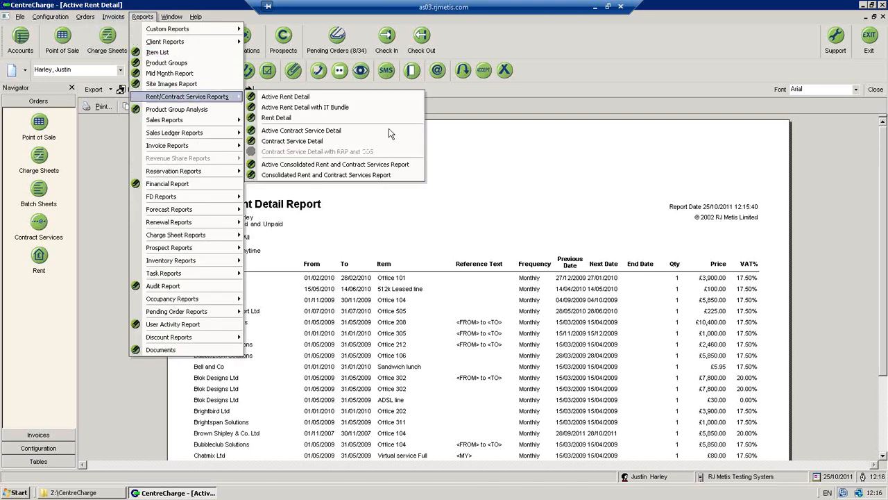
pyautogui.click(332, 164)
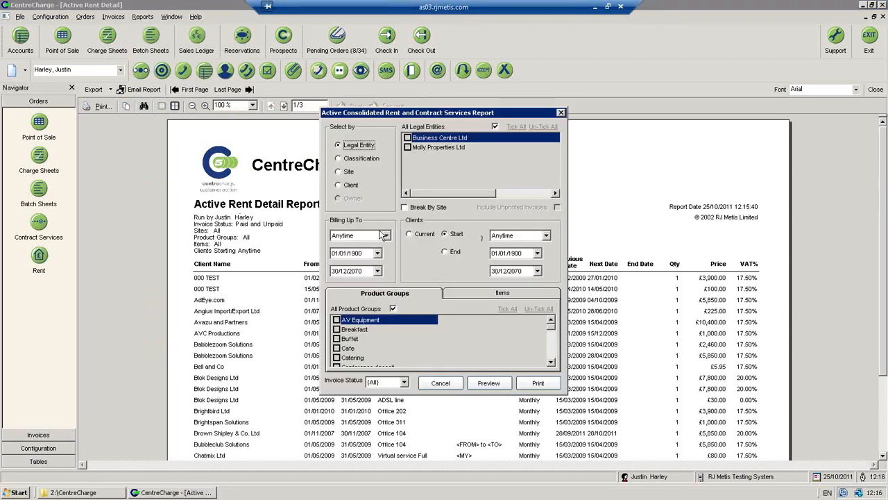
pyautogui.click(489, 383)
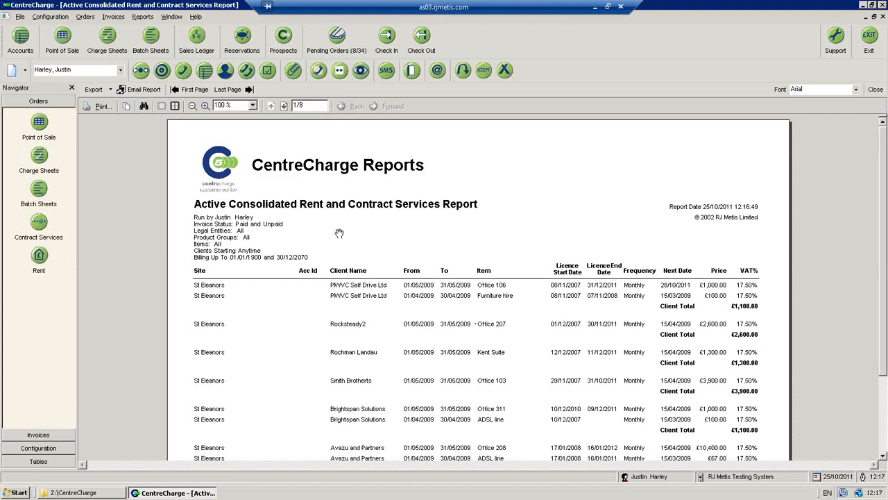
pyautogui.click(284, 106)
pyautogui.click(285, 106)
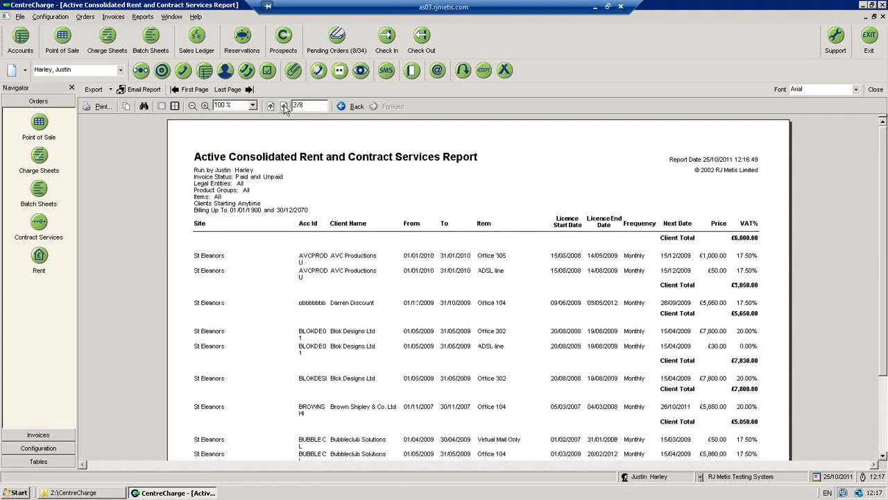
pyautogui.click(284, 106)
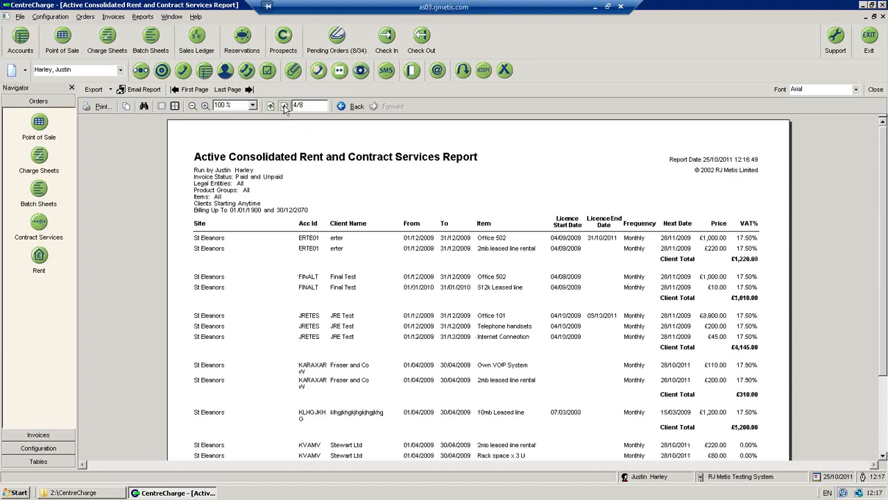
pyautogui.click(285, 106)
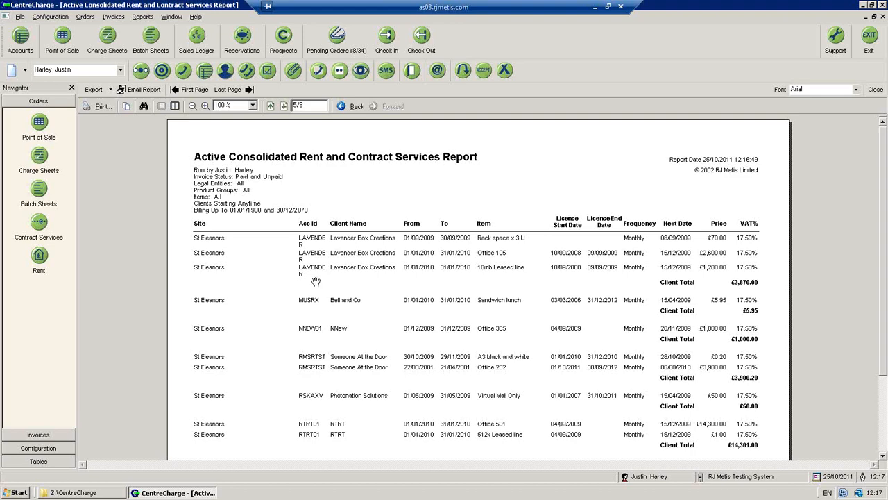
# - Search the rent orders by client name for "rtrt" and open the matching Office 501 order
pyautogui.click(38, 256)
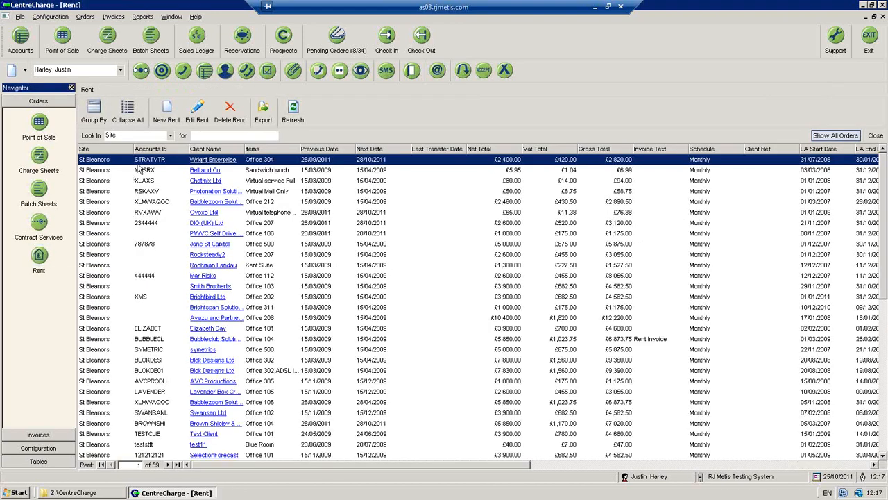
pyautogui.click(170, 135)
pyautogui.click(122, 161)
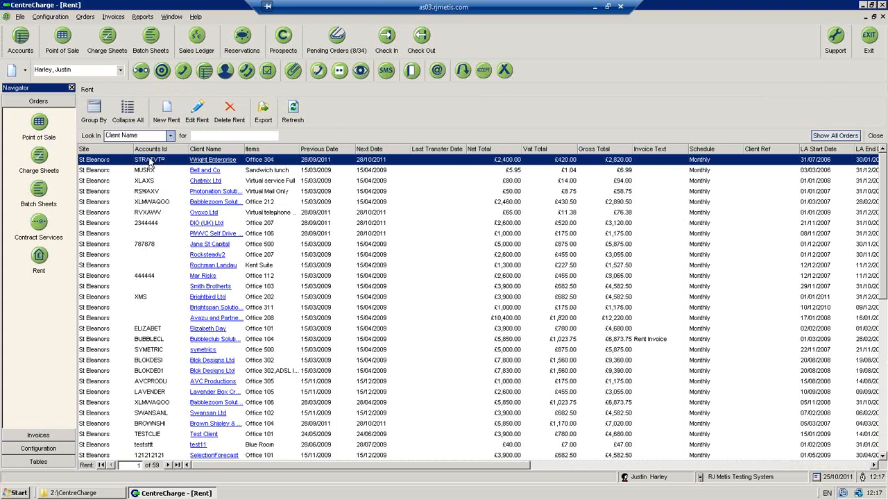
pyautogui.click(208, 136)
pyautogui.write('ttrt')
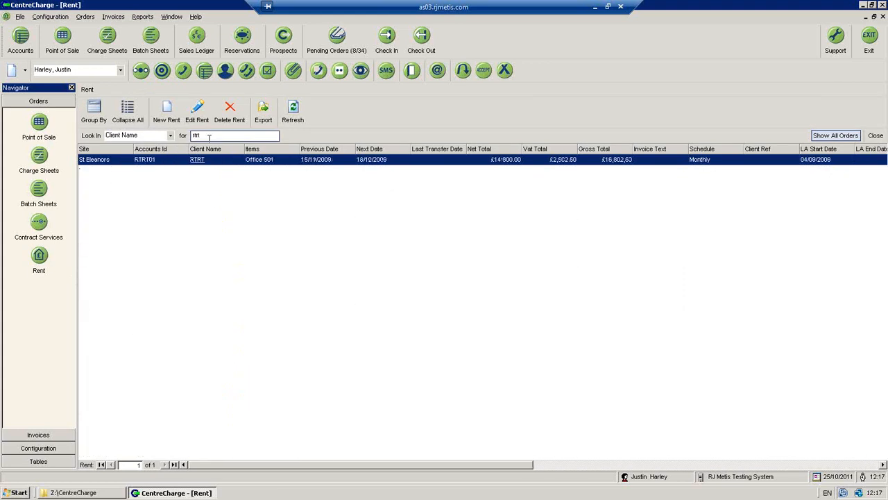
pyautogui.doubleClick(331, 161)
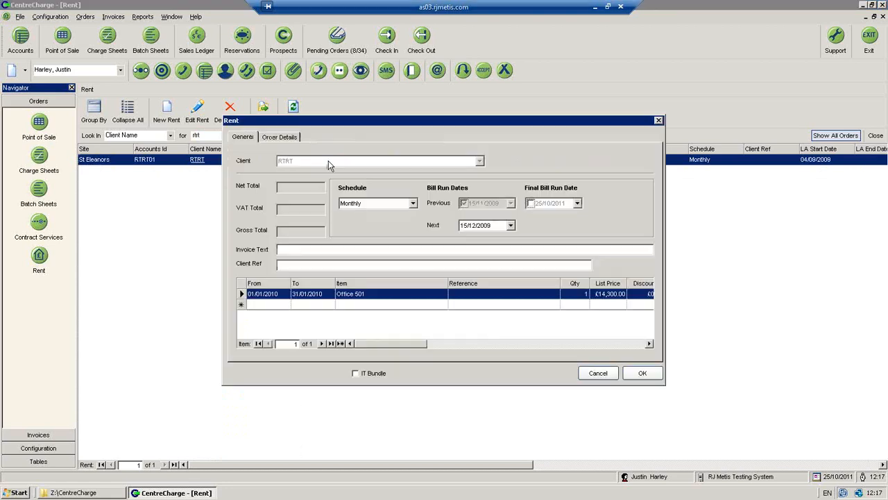
# - Enable the licence agreement expiry date on RTRT's rent order, set it to 30/04/2012, and save the order
pyautogui.click(273, 138)
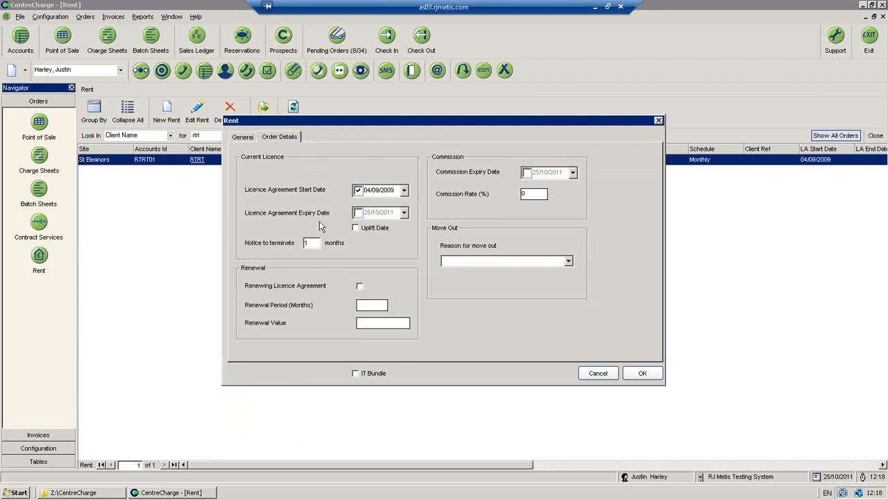
pyautogui.click(358, 213)
pyautogui.click(403, 212)
pyautogui.click(449, 228)
pyautogui.click(450, 228)
pyautogui.click(449, 228)
pyautogui.click(450, 229)
pyautogui.click(450, 228)
pyautogui.click(450, 228)
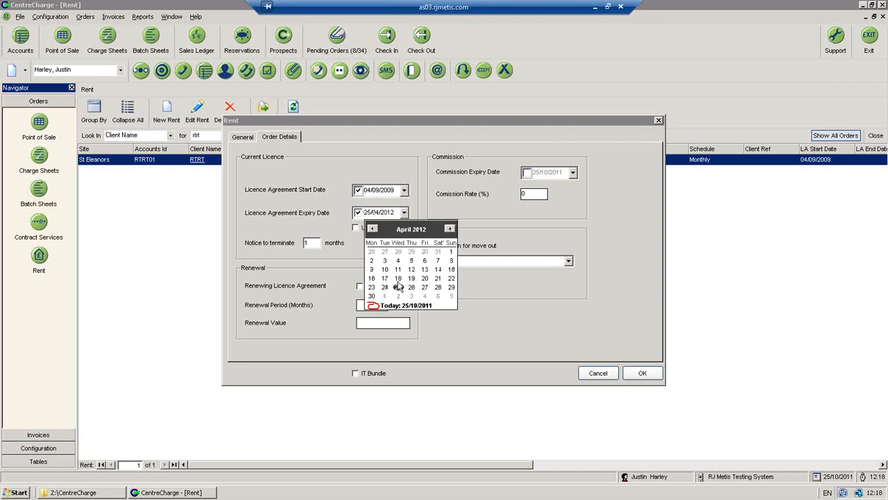
pyautogui.click(372, 296)
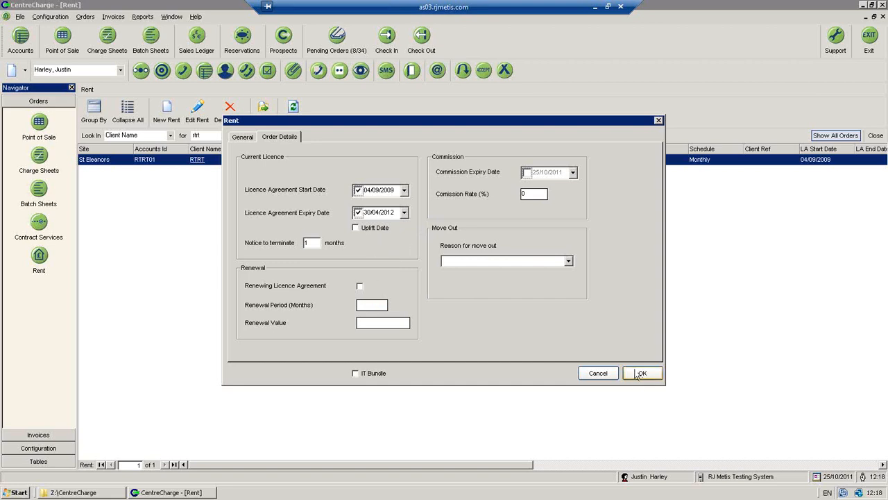
pyautogui.click(243, 136)
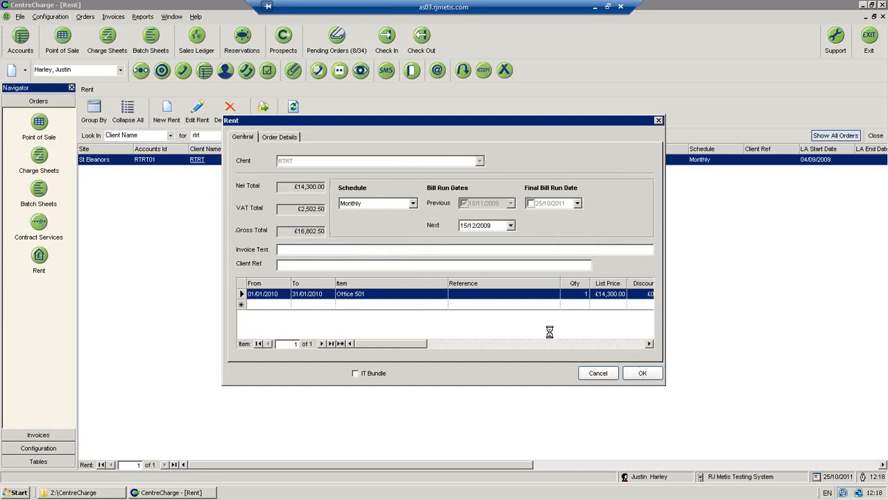
pyautogui.click(636, 373)
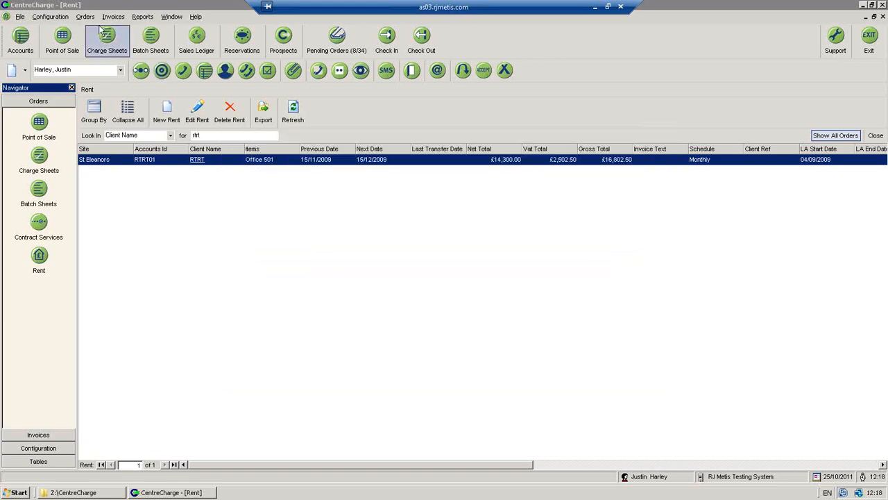
# - Preview the Active Consolidated Rent and Contract Services Report again and find "rtrt" in it
pyautogui.click(143, 17)
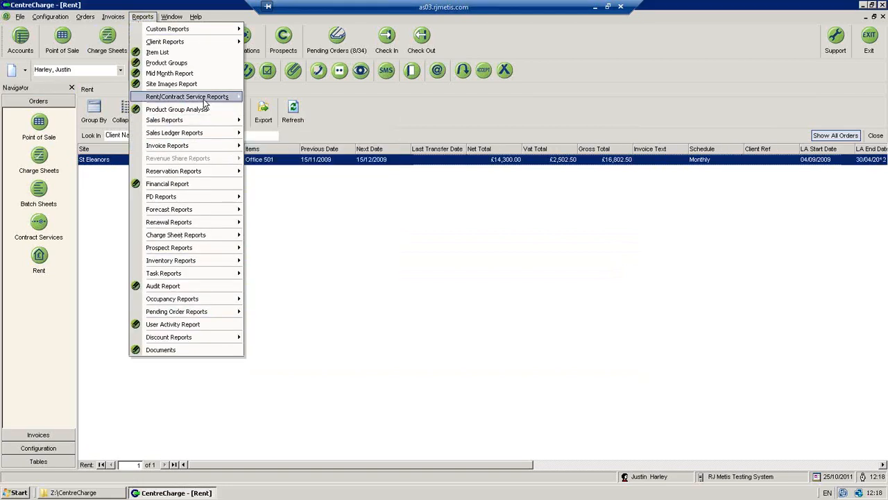
pyautogui.moveTo(204, 100)
pyautogui.click(283, 167)
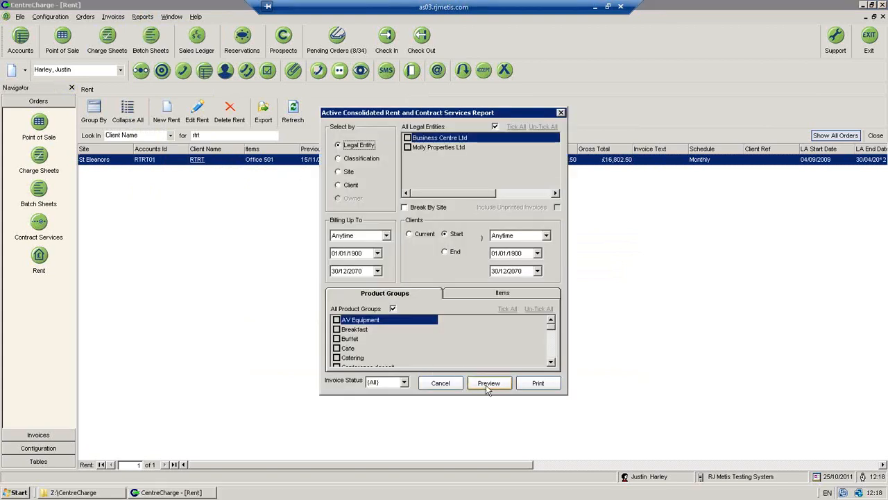
pyautogui.click(488, 383)
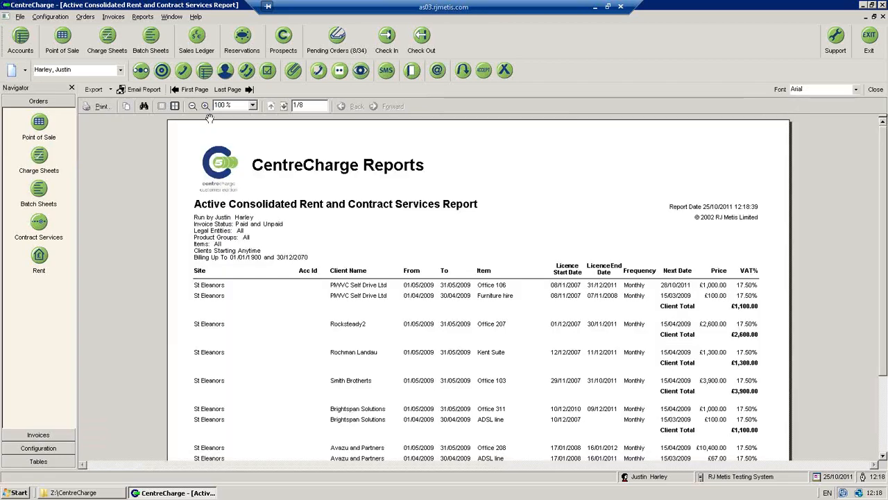
pyautogui.click(143, 106)
pyautogui.write('rtrt')
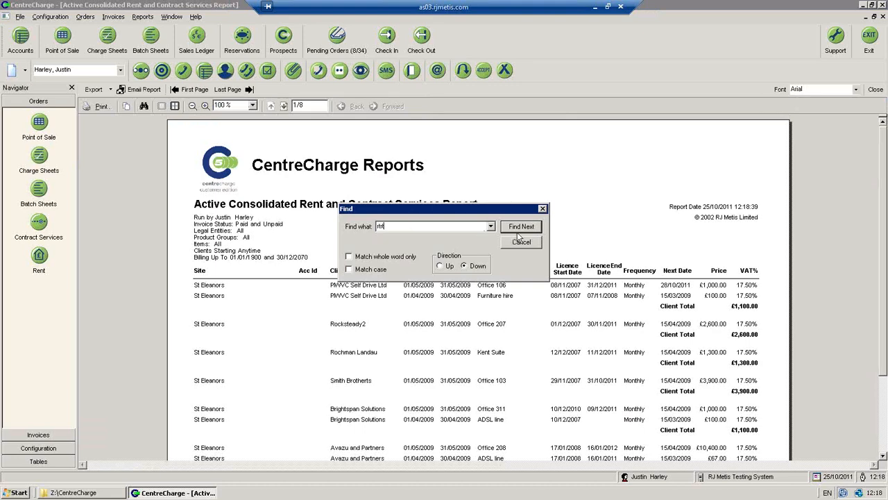
pyautogui.click(519, 227)
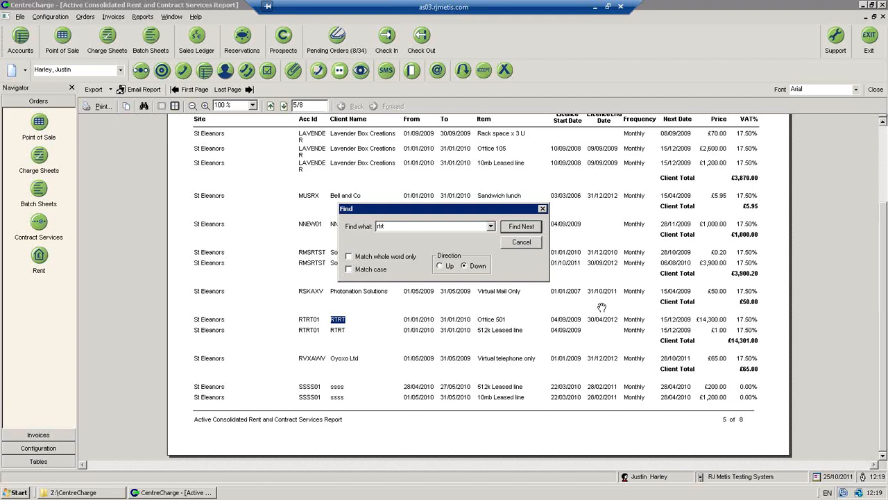
pyautogui.click(528, 245)
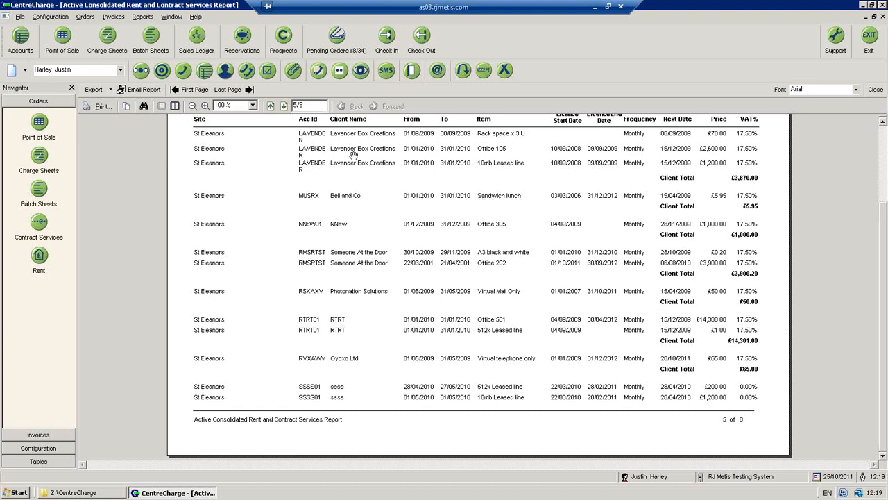
# - Reopen RTRT's Office 501 rent order, enable Uplift Date for its current licence, and save the order
pyautogui.click(39, 257)
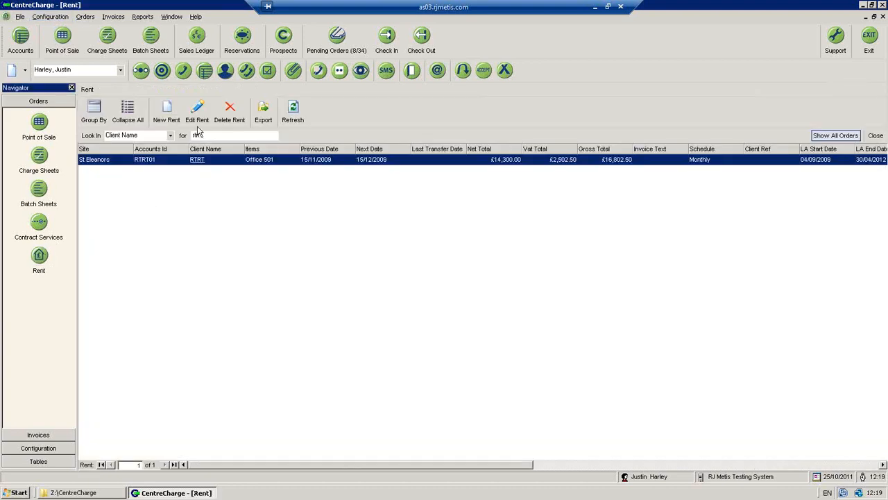
pyautogui.doubleClick(279, 160)
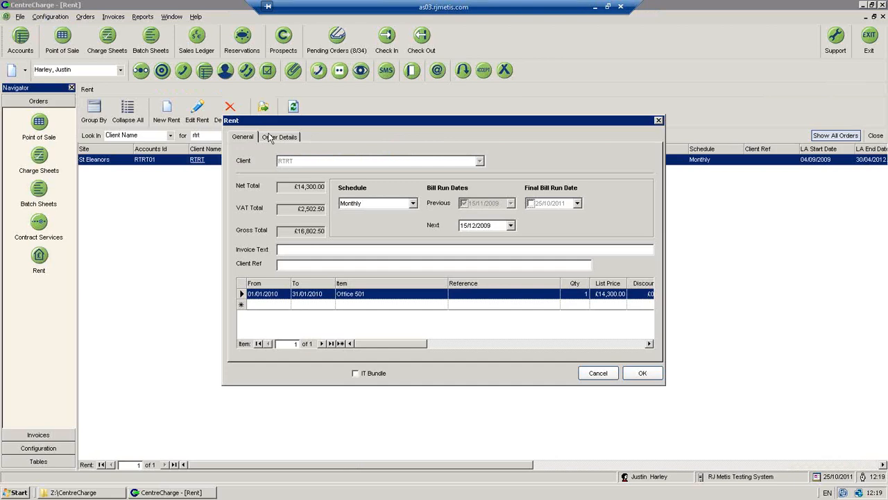
pyautogui.click(271, 138)
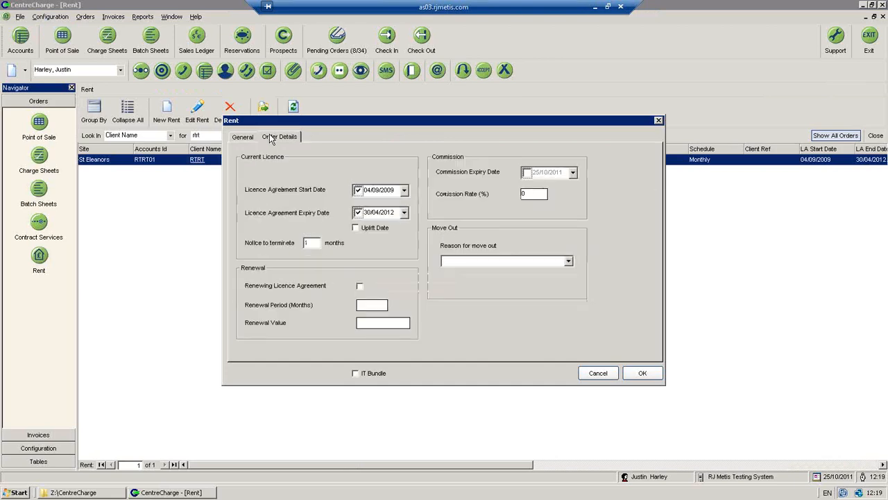
pyautogui.click(357, 229)
pyautogui.click(640, 377)
pyautogui.click(639, 375)
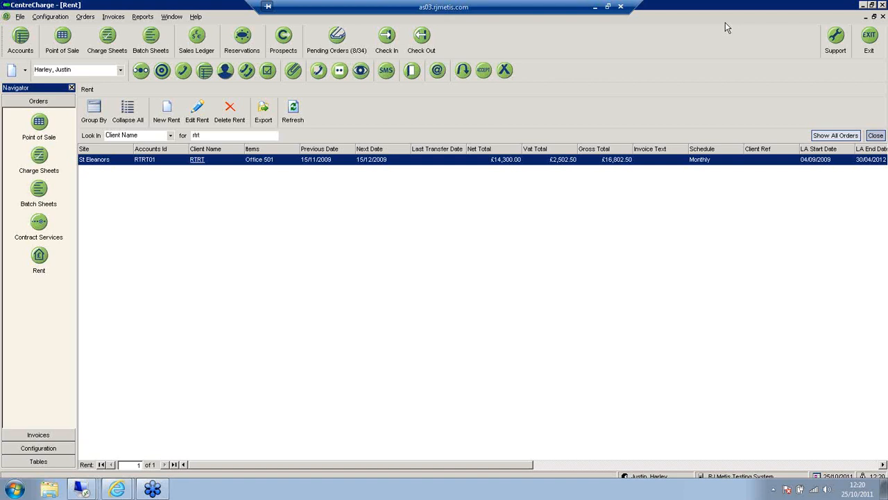
# - Rerun the Occupancy Forecast Report for all sites and items, and go to its third page with the totals
pyautogui.click(146, 16)
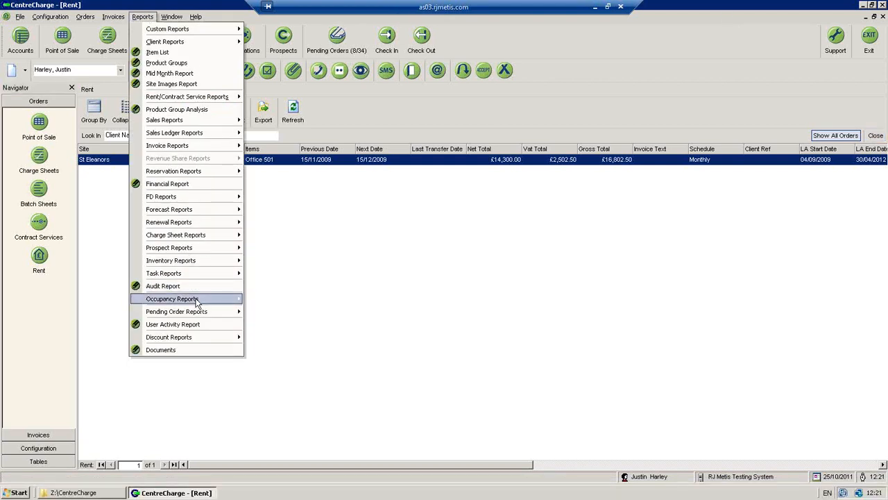
pyautogui.moveTo(197, 300)
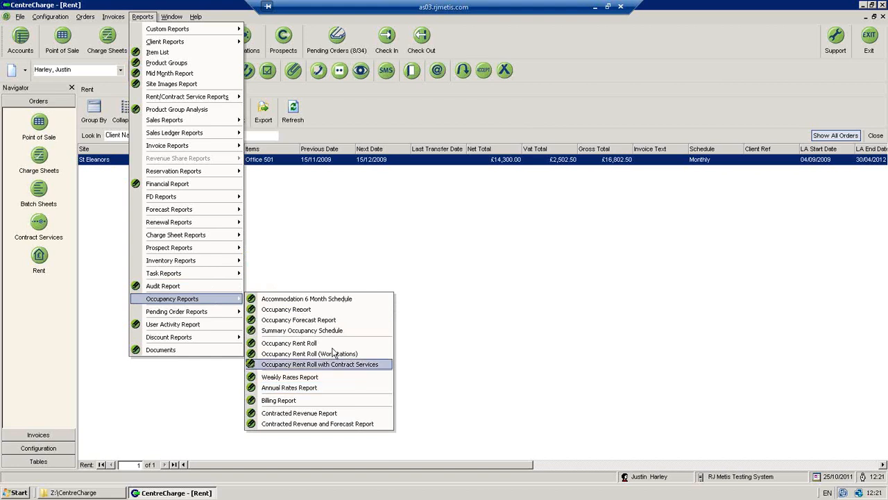
pyautogui.click(324, 319)
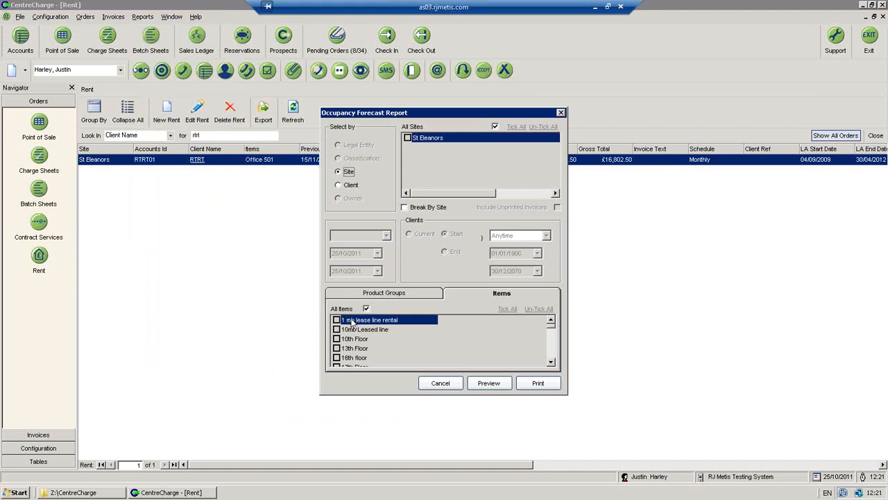
pyautogui.click(489, 388)
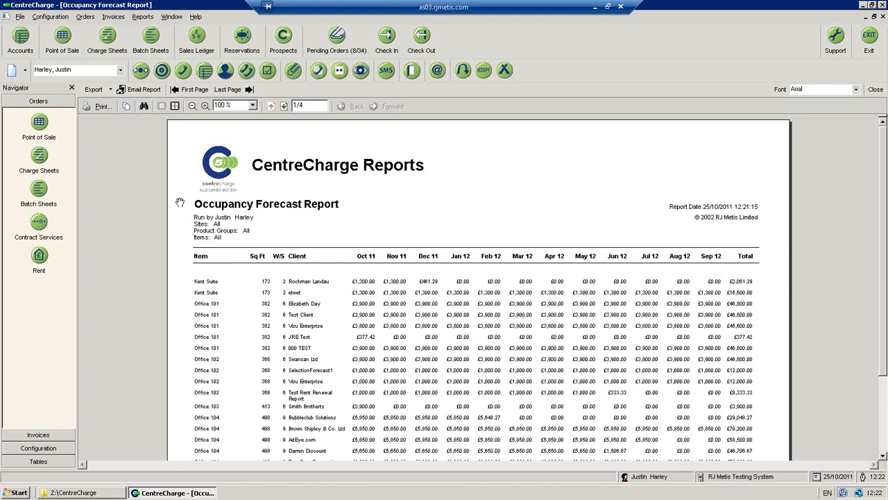
pyautogui.click(284, 106)
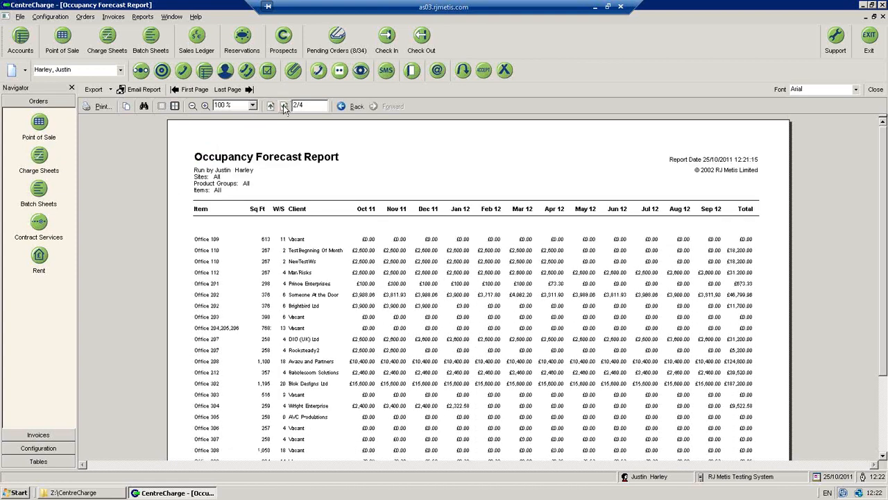
pyautogui.click(284, 106)
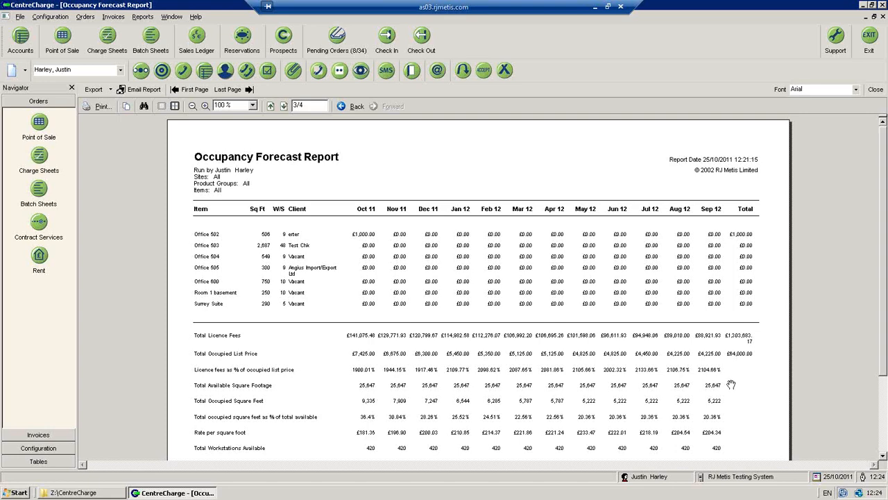
# - Export the Occupancy Forecast Report to Microsoft Excel with images and lines removed, and close the workbook to return to CentreCharge
pyautogui.click(882, 458)
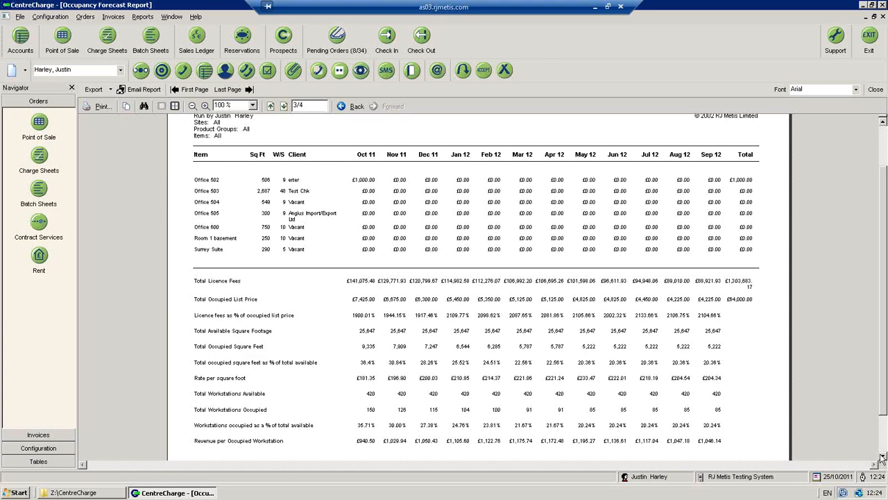
pyautogui.click(882, 457)
pyautogui.click(93, 89)
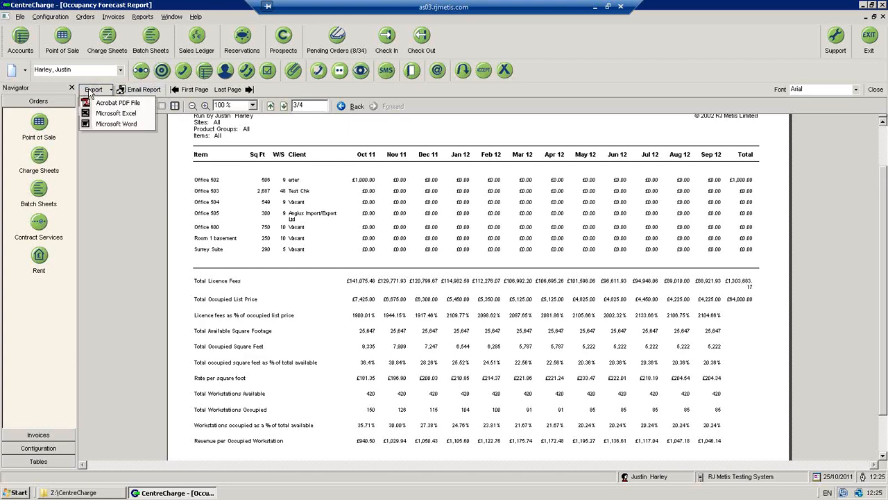
pyautogui.click(115, 114)
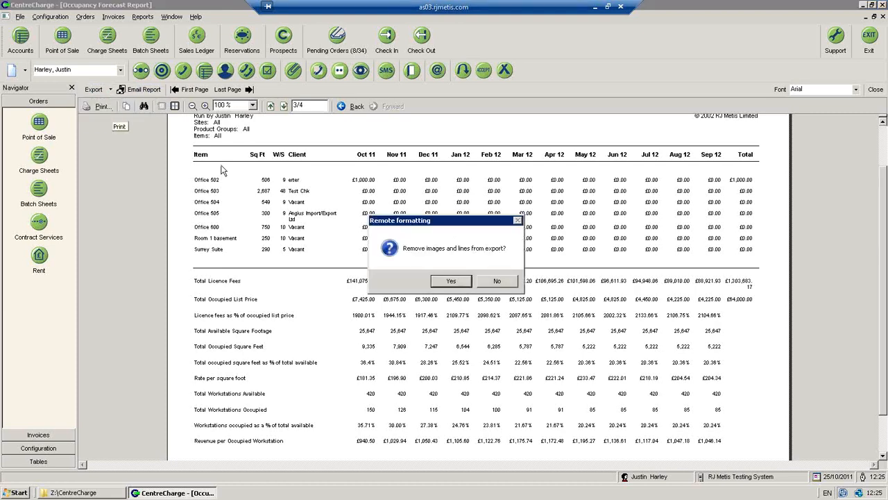
pyautogui.click(451, 283)
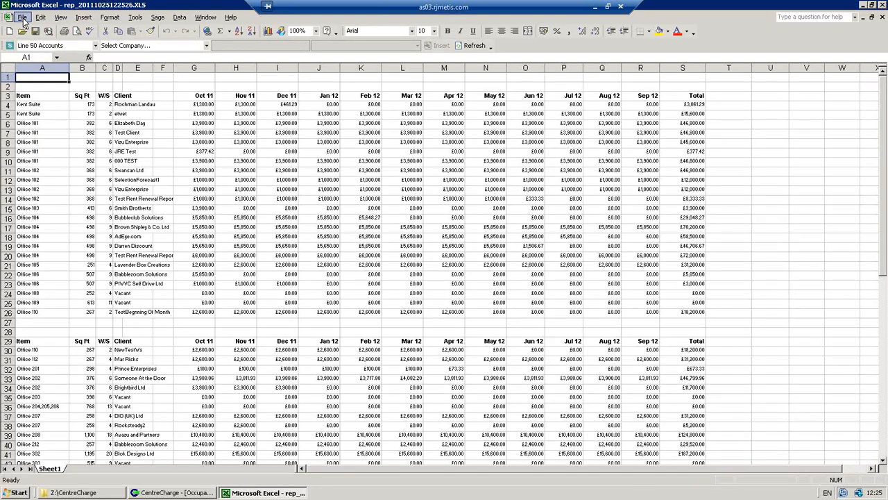
pyautogui.click(883, 4)
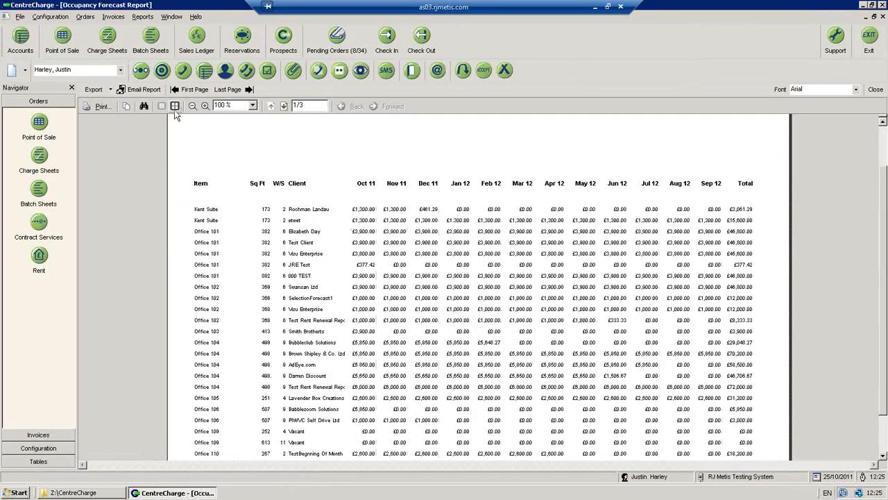
pyautogui.moveTo(884, 189); pyautogui.dragTo(878, 122)
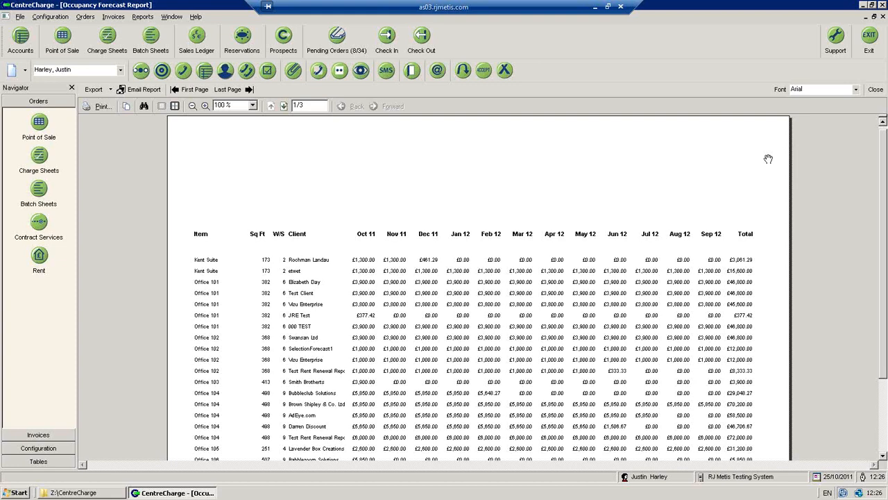
# - Preview the Summary Occupancy Schedule for all sites
pyautogui.click(141, 18)
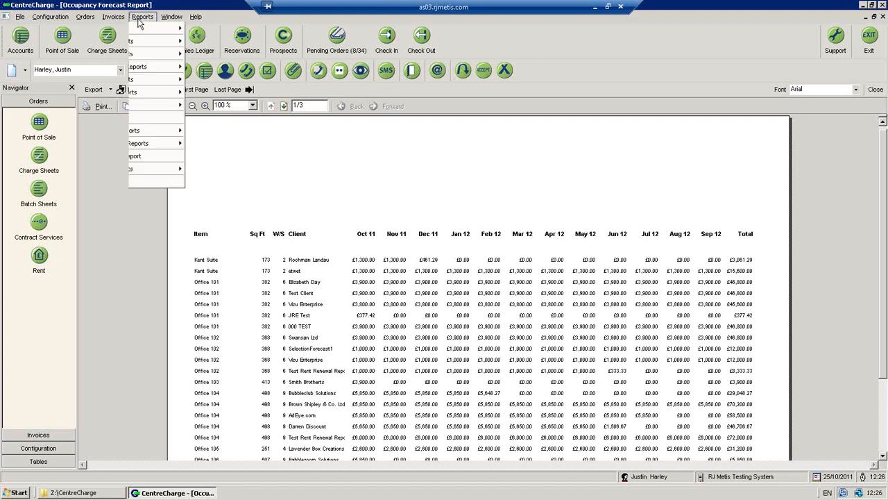
pyautogui.moveTo(157, 300)
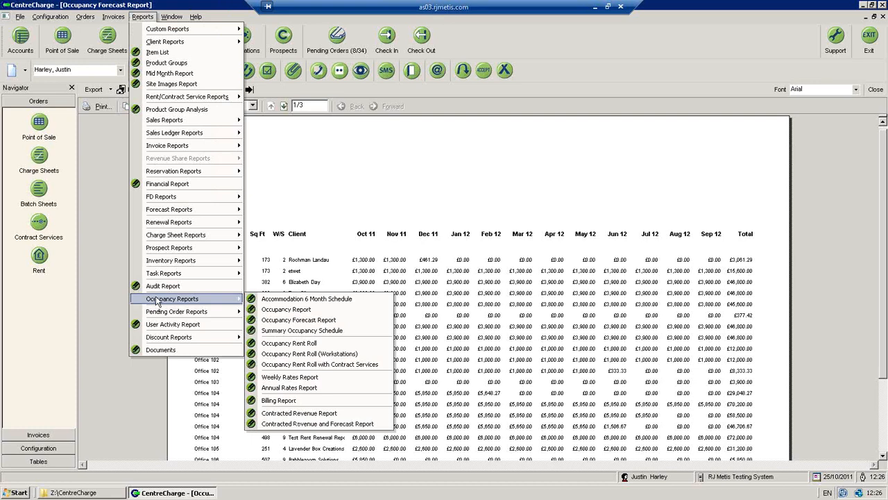
pyautogui.click(300, 331)
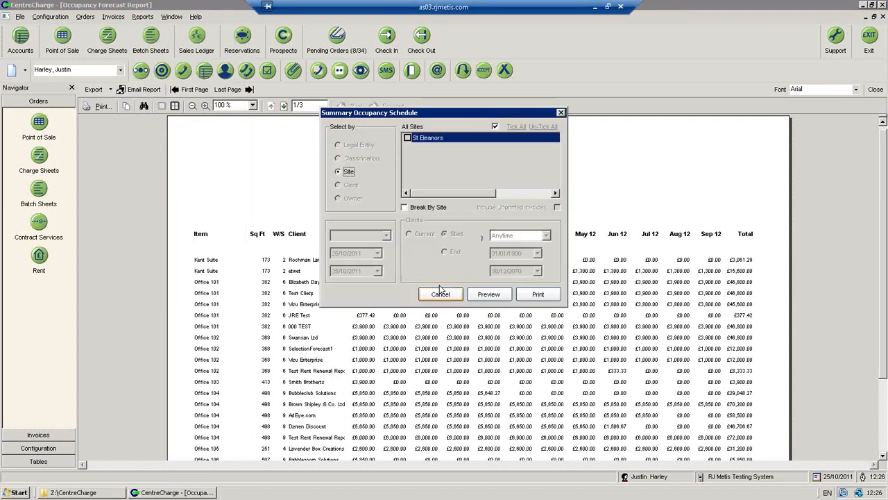
pyautogui.click(490, 294)
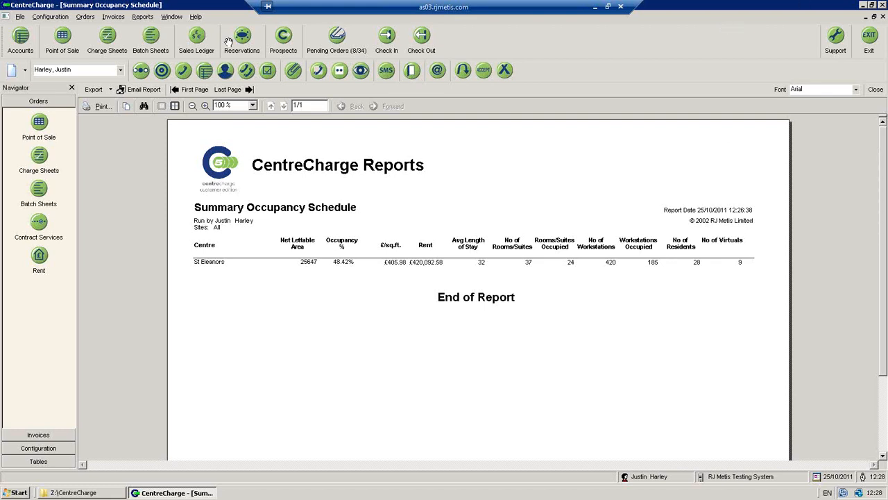
# - Preview the Occupancy Rent Roll (Workstations) report for all sites and items
pyautogui.click(142, 16)
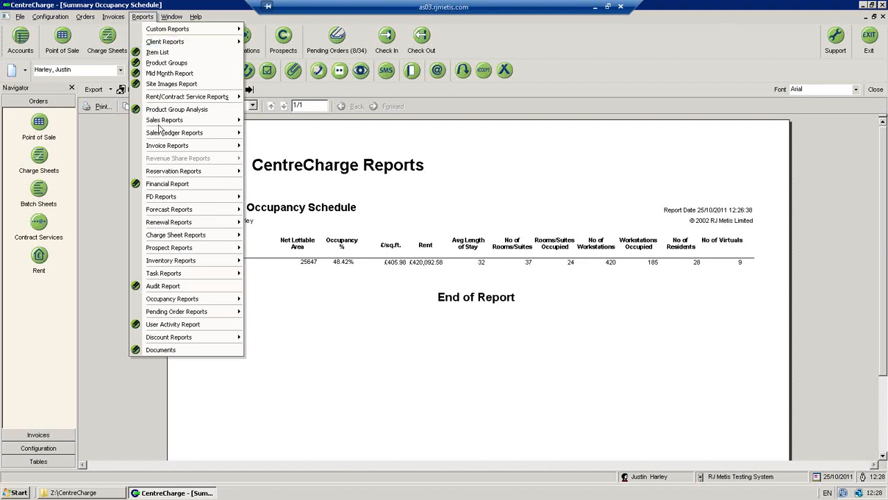
pyautogui.moveTo(189, 301)
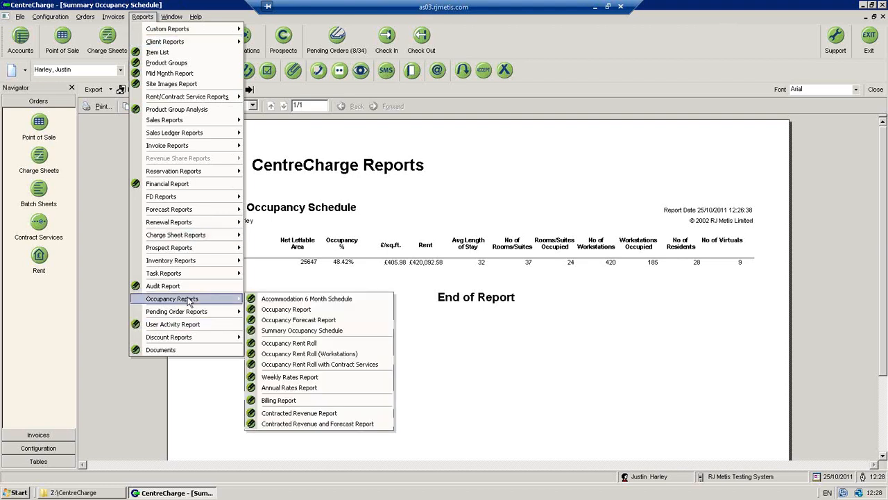
pyautogui.click(303, 354)
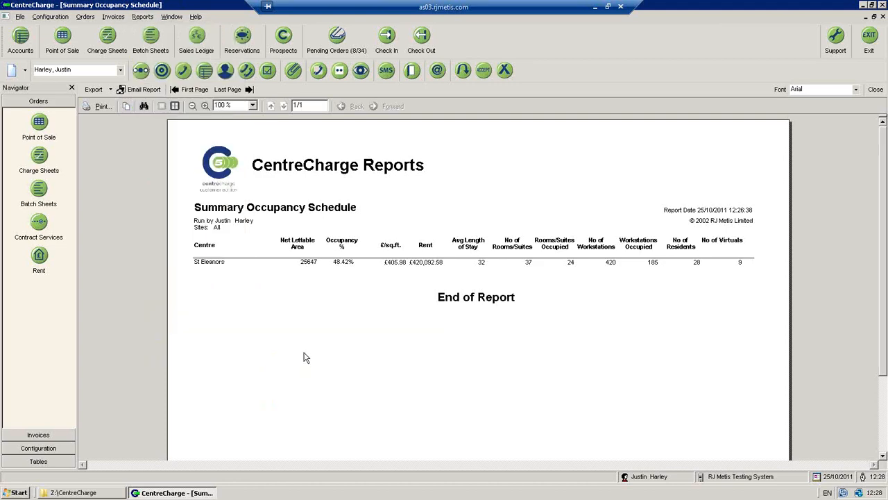
pyautogui.click(479, 386)
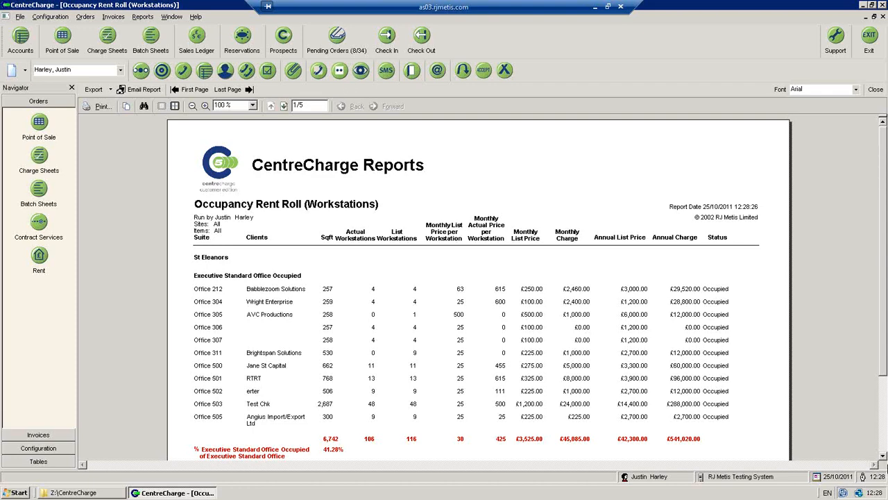
# - Read through the workstation rent roll from its first page to the building occupancy totals on page 4
pyautogui.click(883, 456)
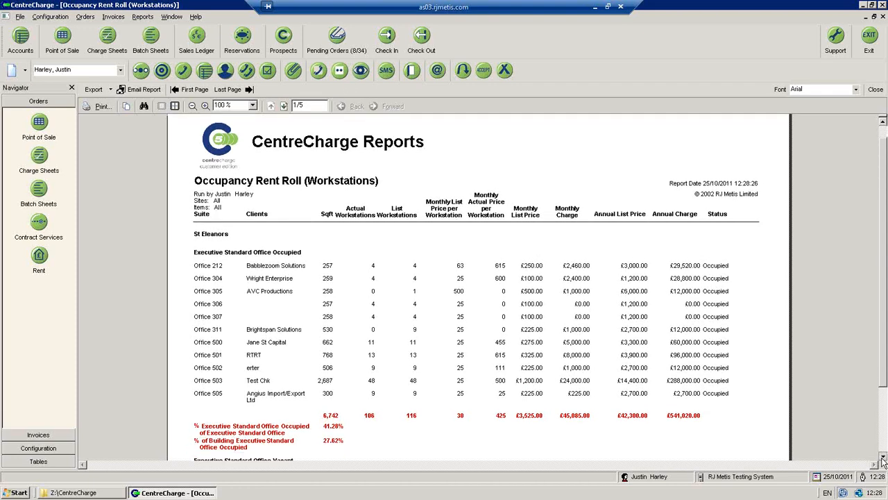
pyautogui.click(884, 457)
pyautogui.click(884, 456)
pyautogui.click(883, 457)
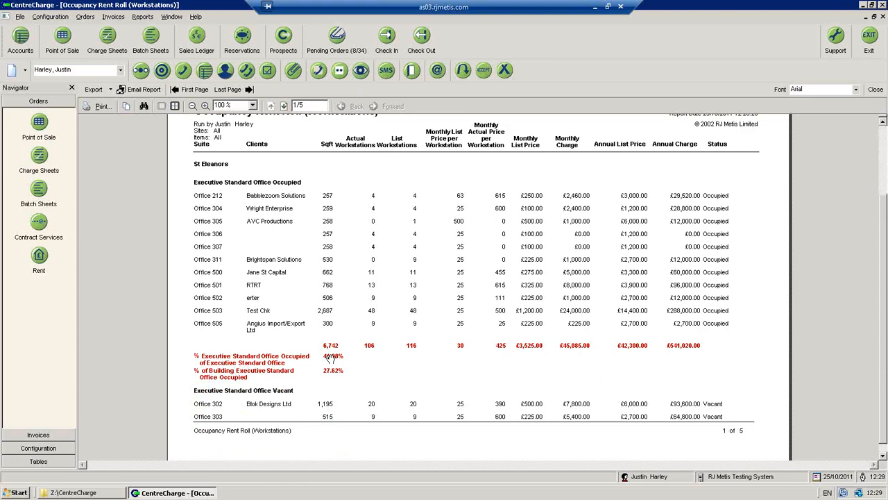
pyautogui.click(284, 108)
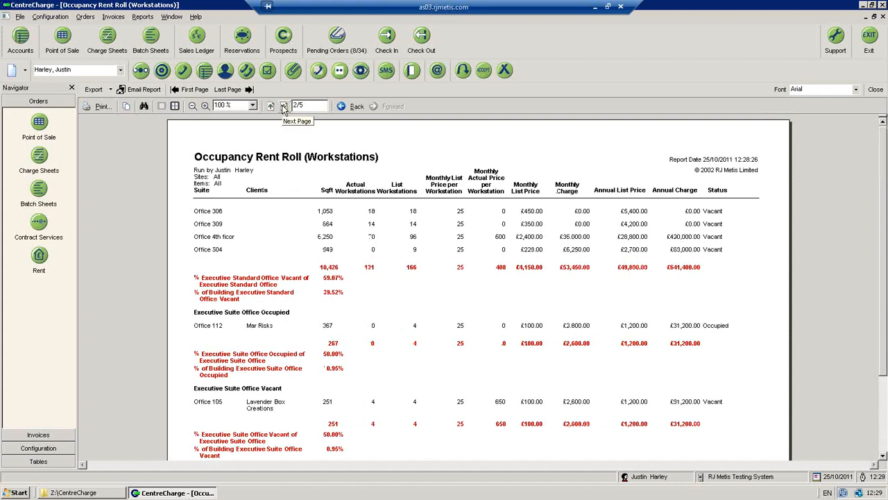
pyautogui.click(284, 108)
pyautogui.click(284, 107)
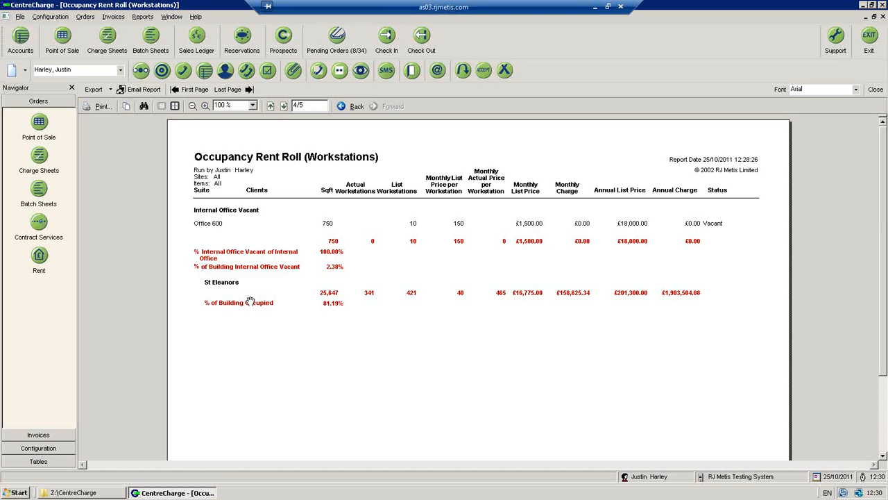
# - Preview the Contracted Revenue and Forecast Report for all sites for October 2011
pyautogui.click(143, 17)
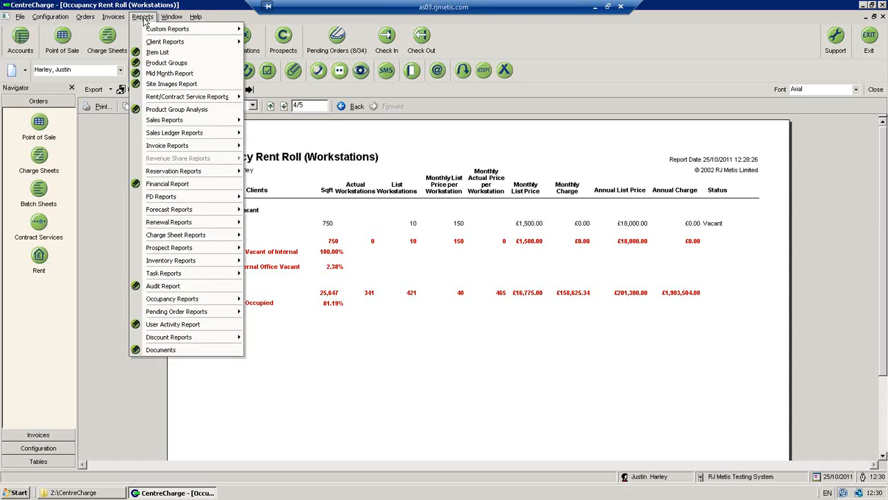
pyautogui.moveTo(148, 29)
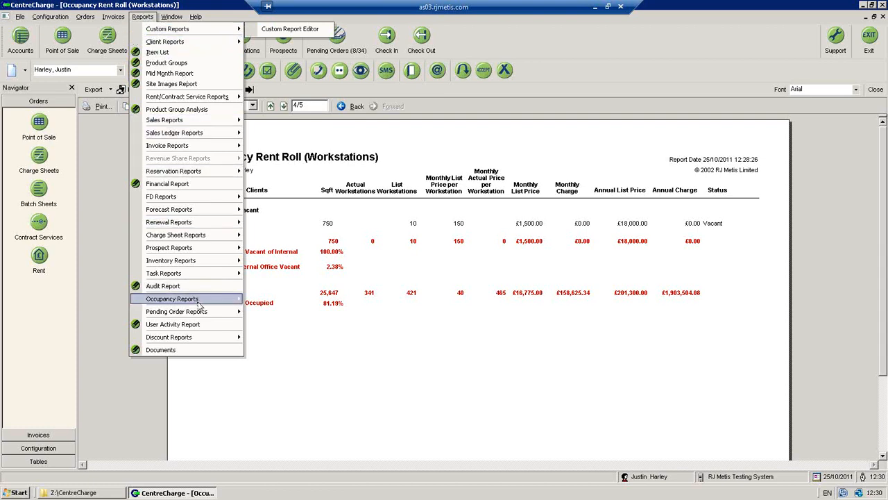
pyautogui.moveTo(199, 302)
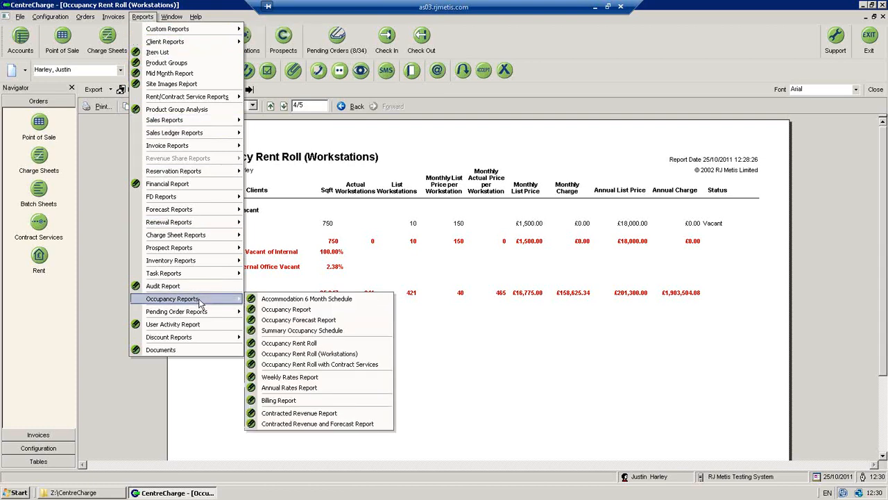
pyautogui.click(361, 424)
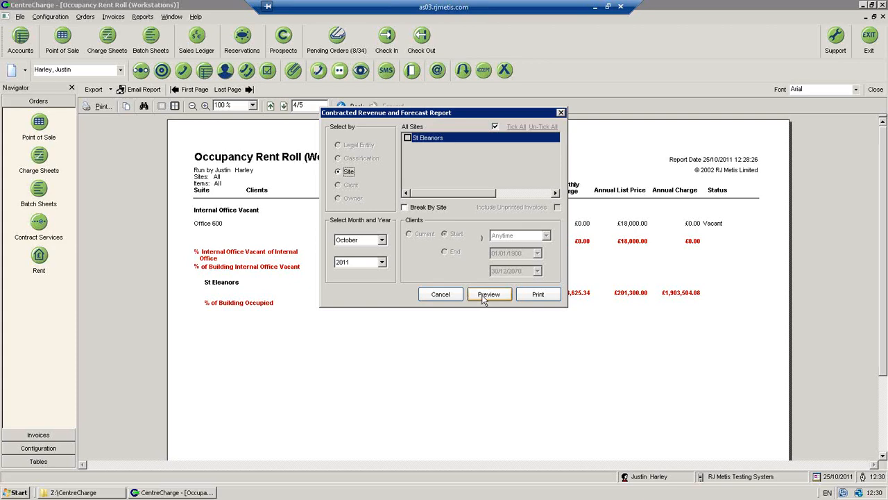
pyautogui.click(484, 297)
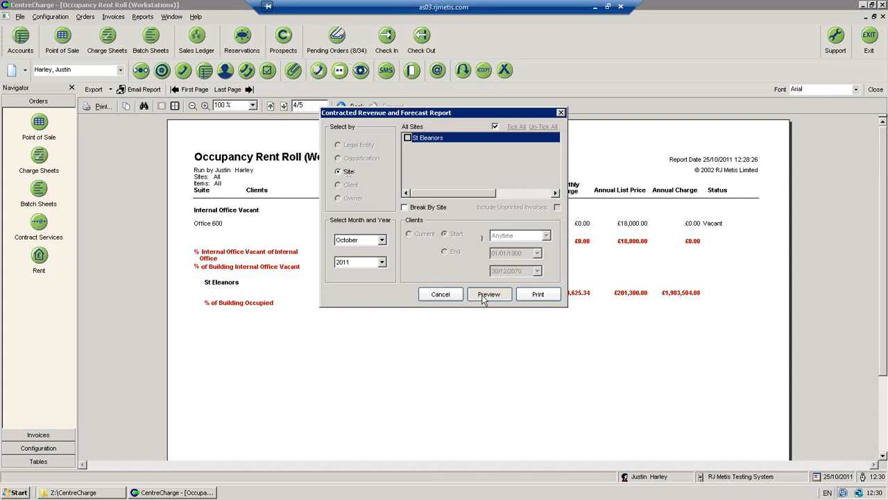
pyautogui.click(483, 297)
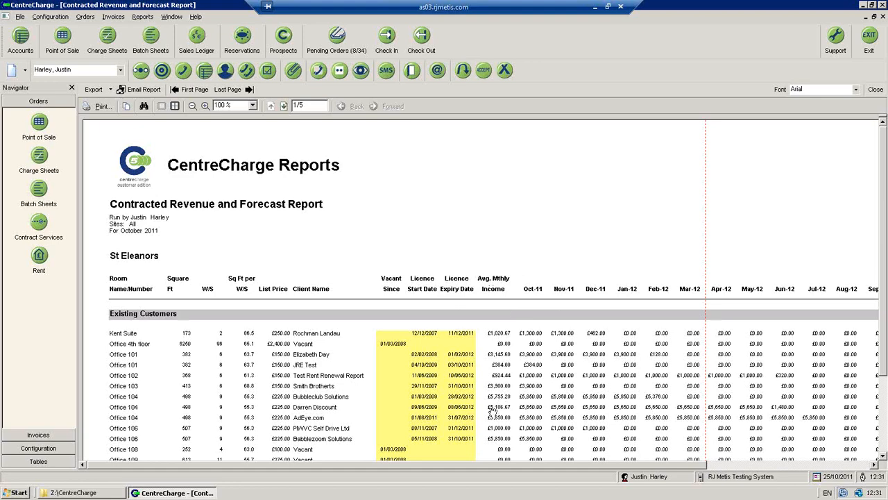
# - Examine the first page's columns across to Committed Income, Client Type, Rate per WS and Discount from List, and return to the room names
pyautogui.click(876, 465)
pyautogui.click(876, 465)
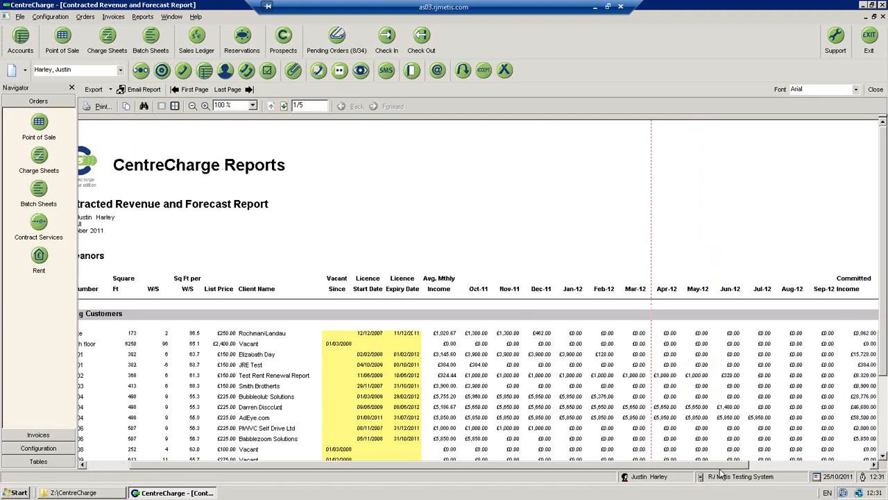
pyautogui.moveTo(735, 468); pyautogui.dragTo(772, 466)
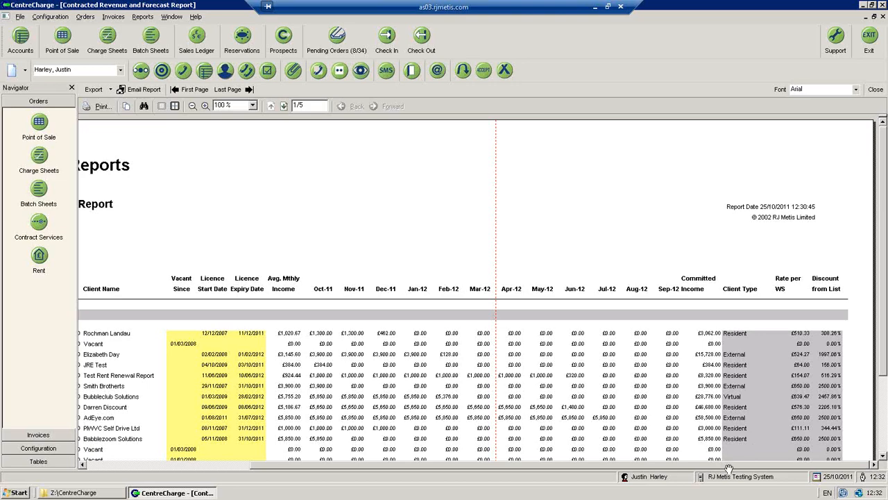
pyautogui.moveTo(728, 466); pyautogui.dragTo(561, 466)
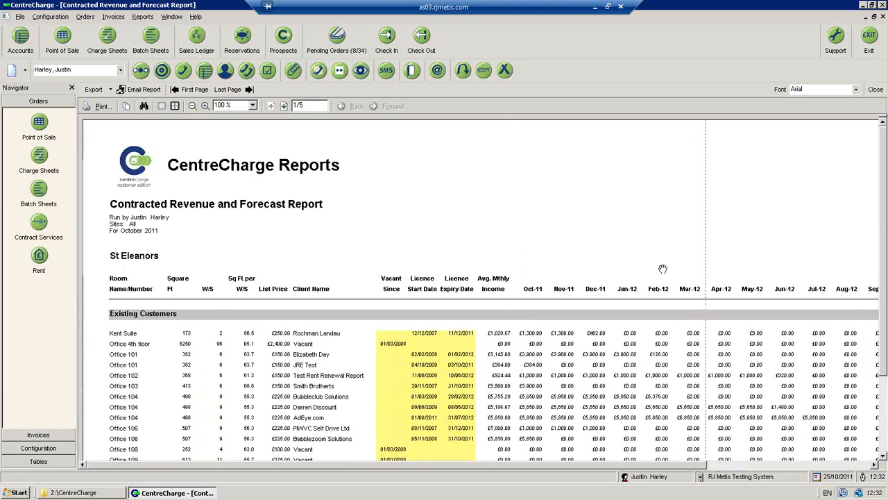
# - Page through the existing customers, month-end totals, under-offer opportunities and month average totals of the contracted revenue report to its last page
pyautogui.moveTo(883, 172); pyautogui.dragTo(884, 219)
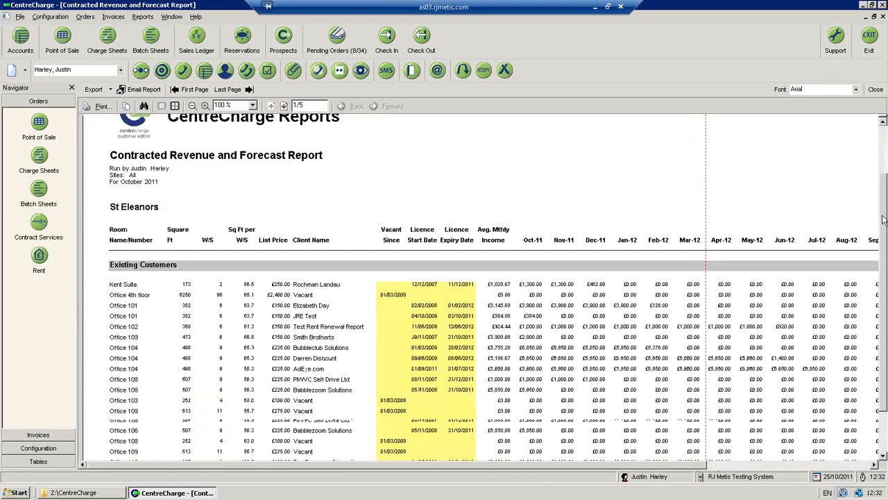
pyautogui.click(283, 106)
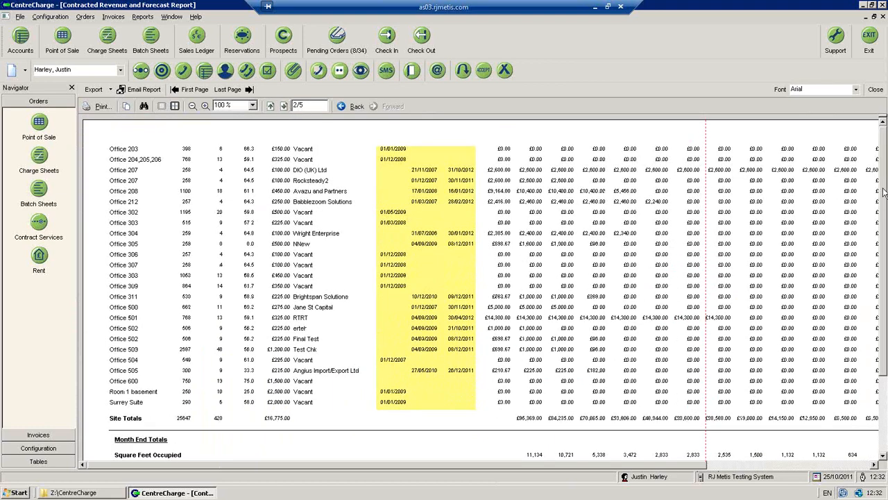
pyautogui.scroll(-5, 505, 207)
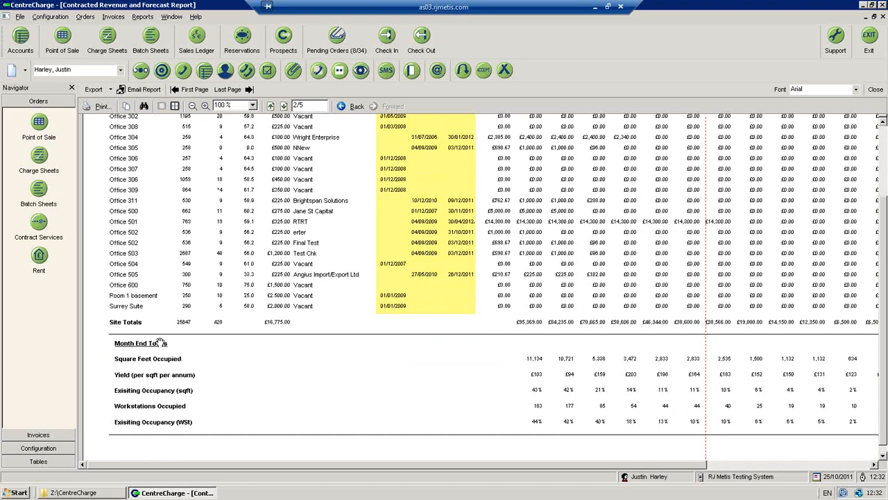
pyautogui.click(284, 107)
pyautogui.moveTo(883, 199); pyautogui.dragTo(887, 274)
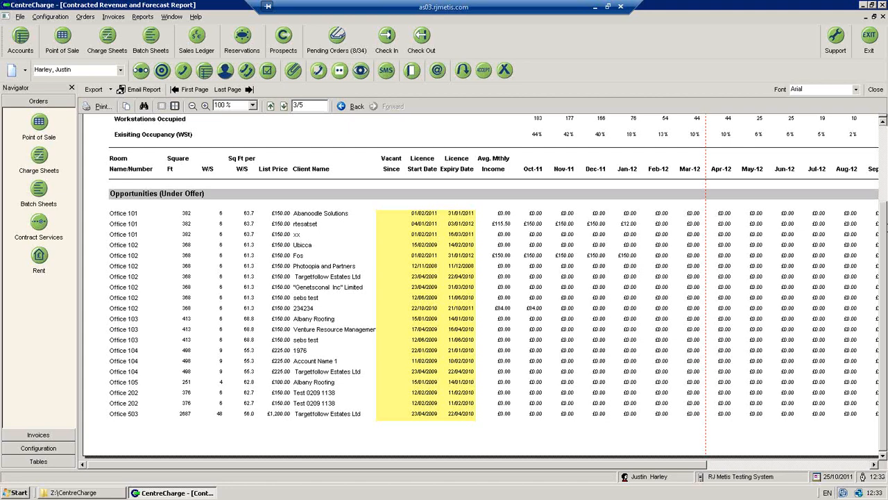
pyautogui.click(285, 107)
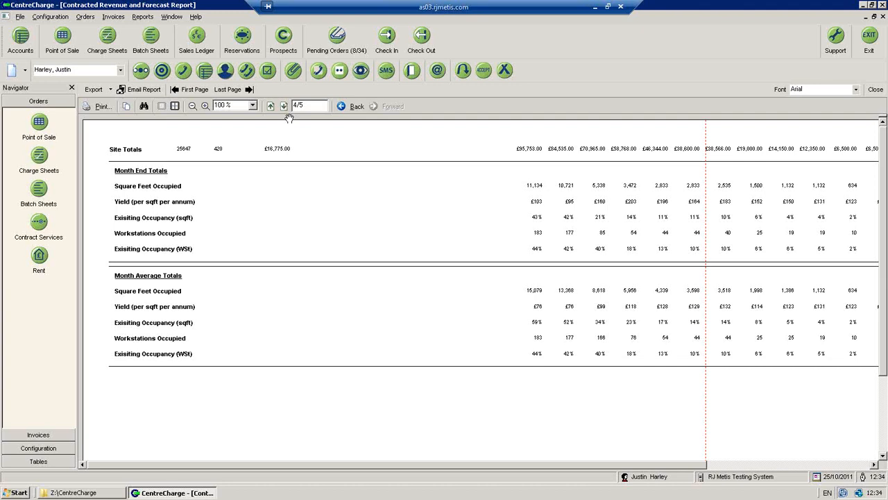
pyautogui.click(285, 109)
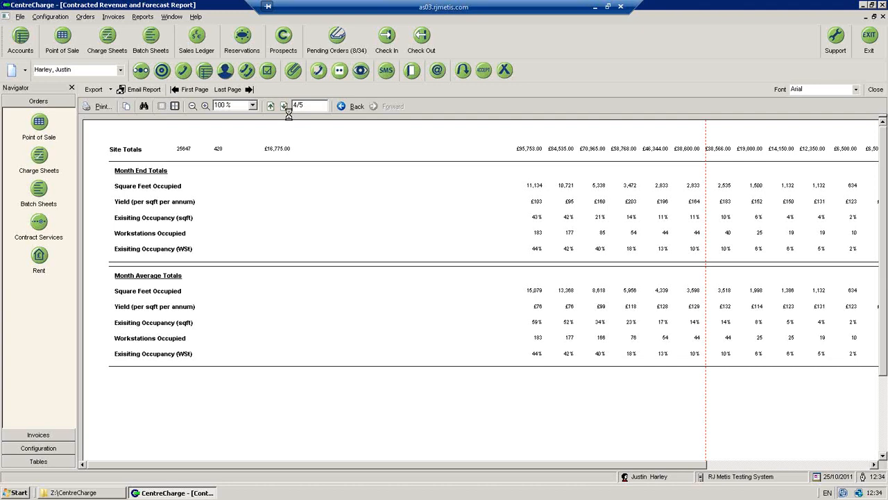